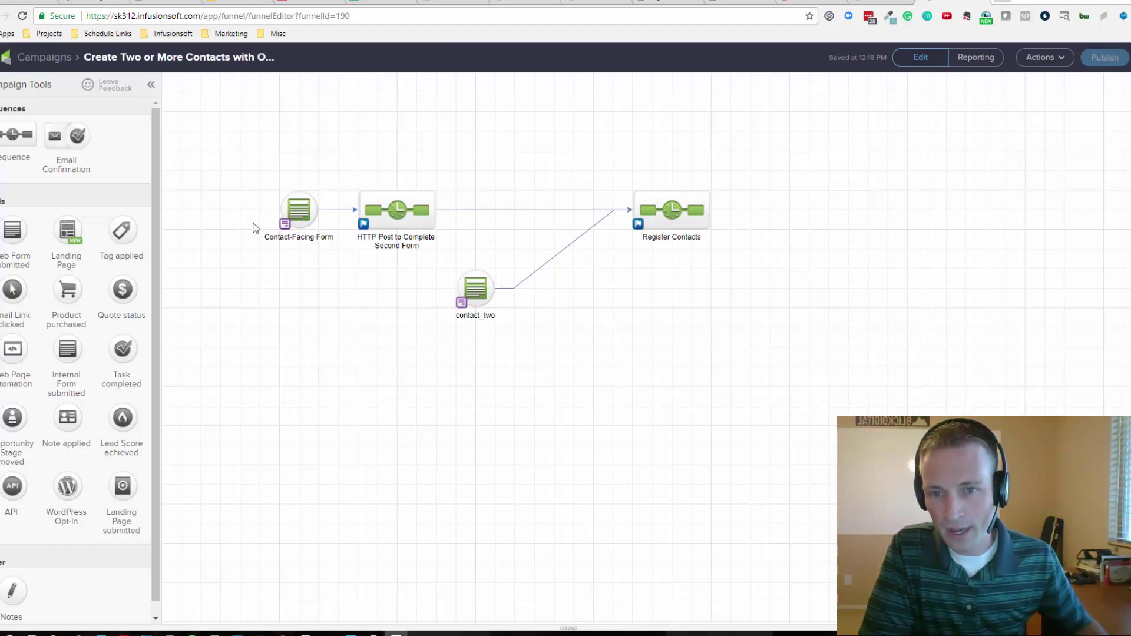
- Point out the Contact-Facing Form and contact_two on the canvas, view the HTTP Post to Complete Second Form sequence, and return to the campaign
drag(260, 168, 340, 267)
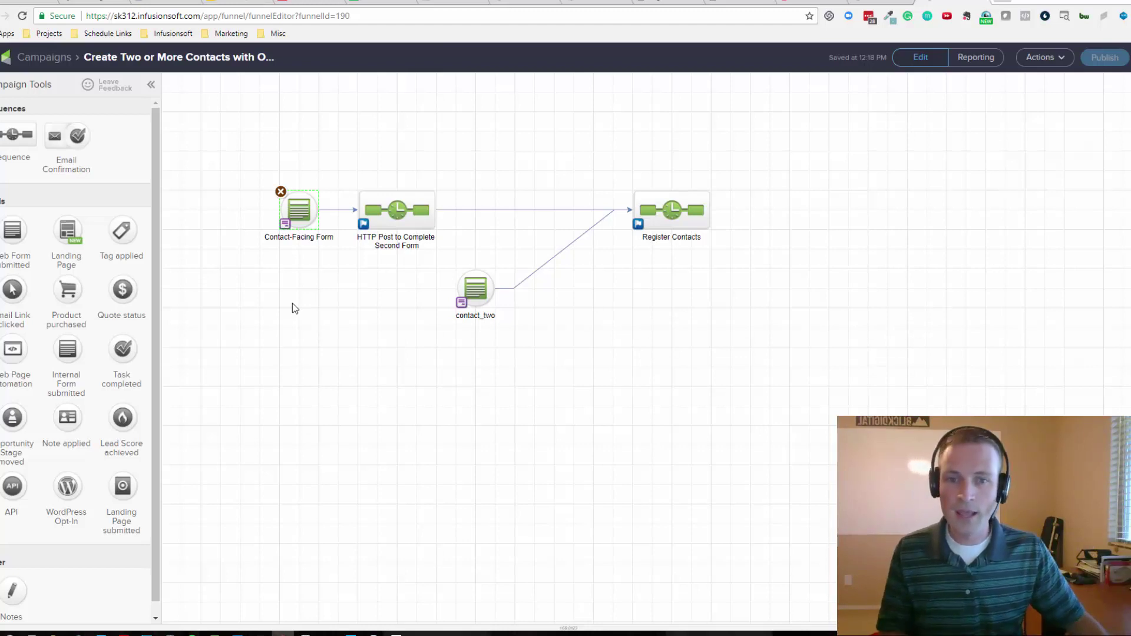
drag(431, 257, 517, 332)
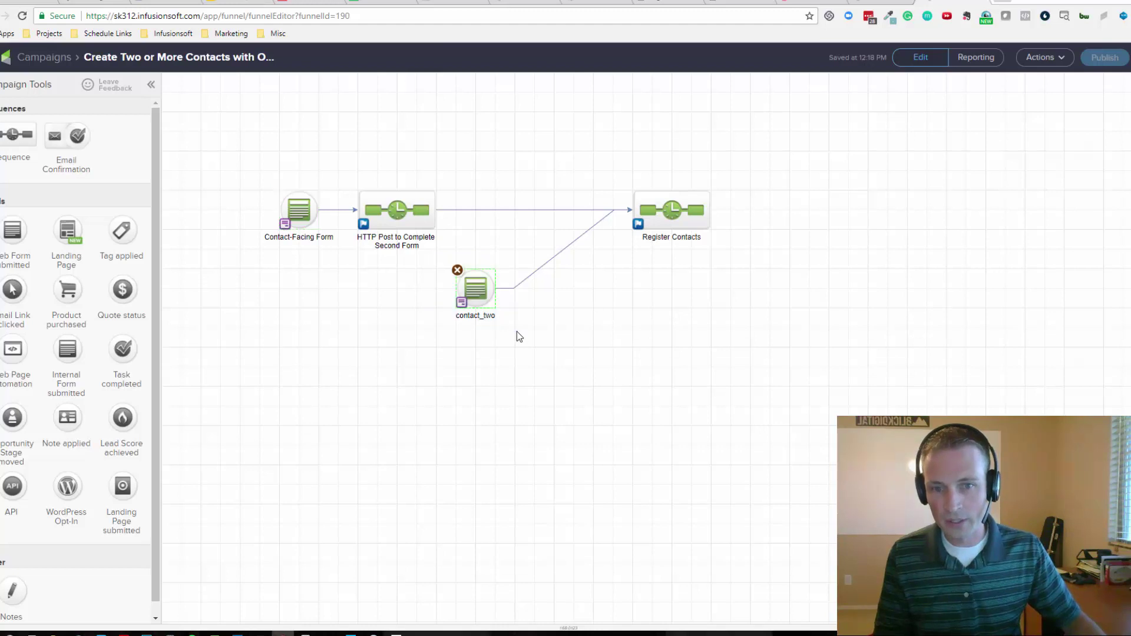
click(518, 331)
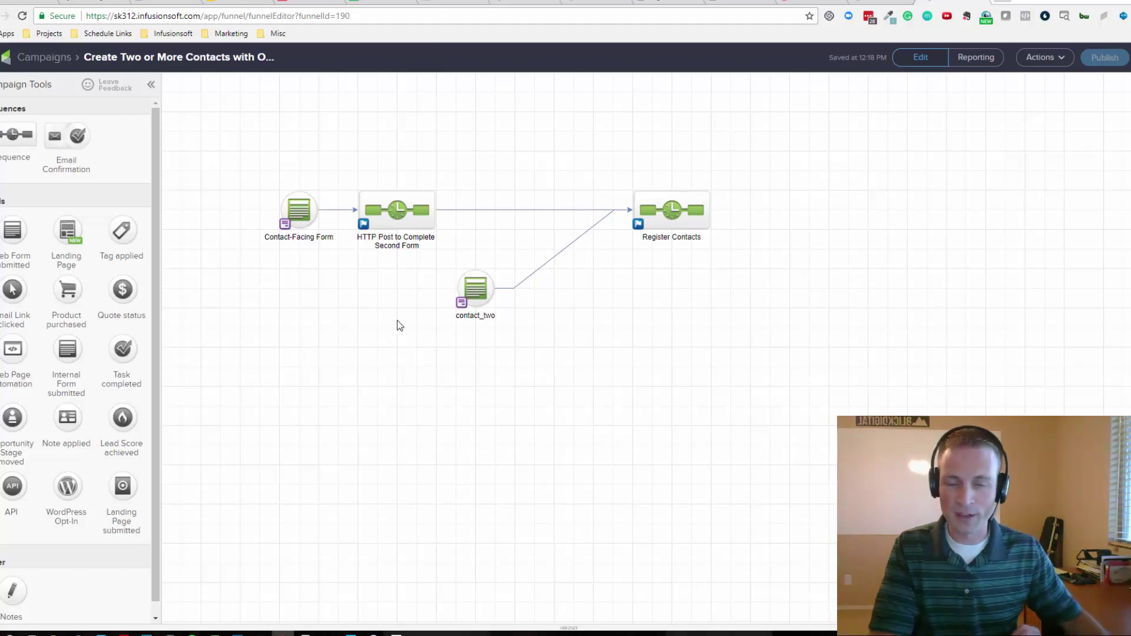
double_click(397, 209)
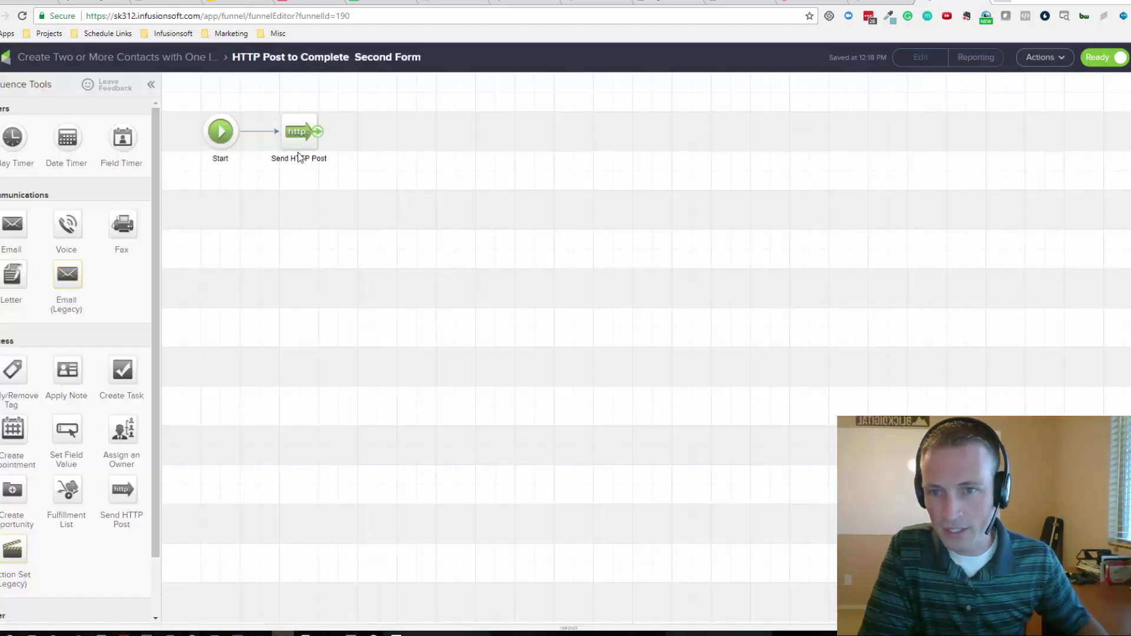
click(101, 59)
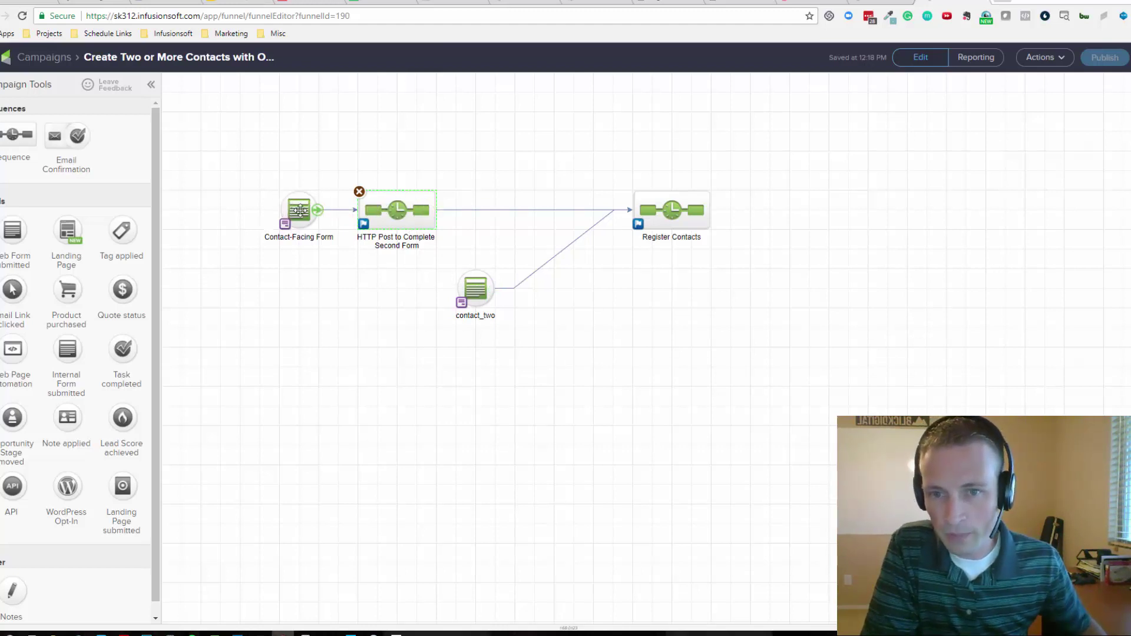
- Check the field settings of the spouse's First Name in the Contact-Facing Form, then return to the campaign
double_click(300, 210)
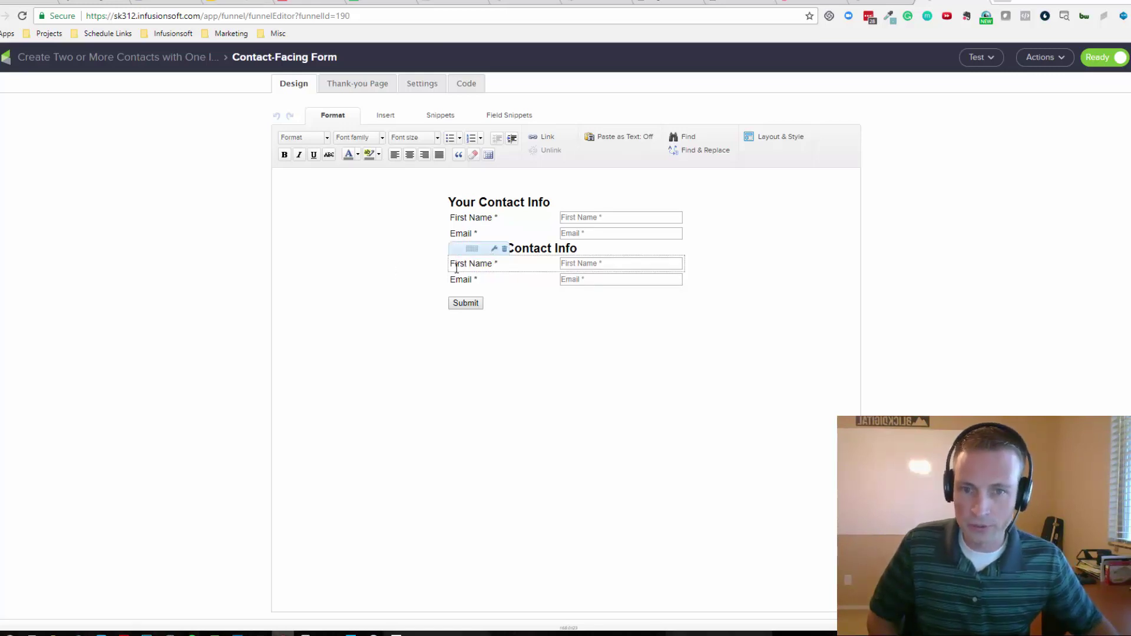
click(494, 248)
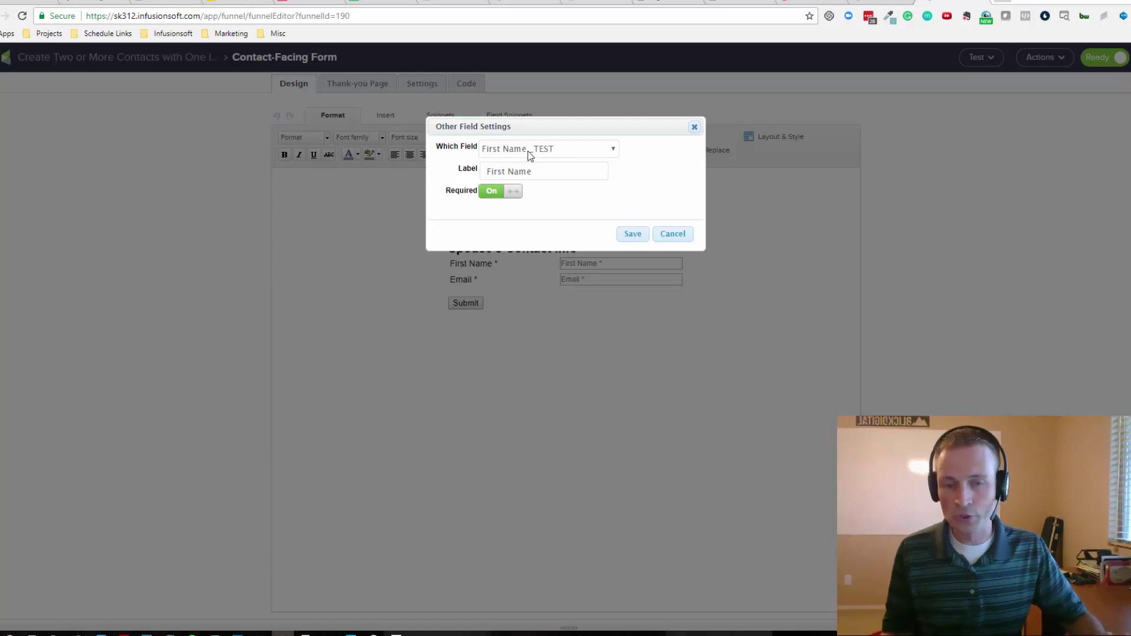
click(688, 240)
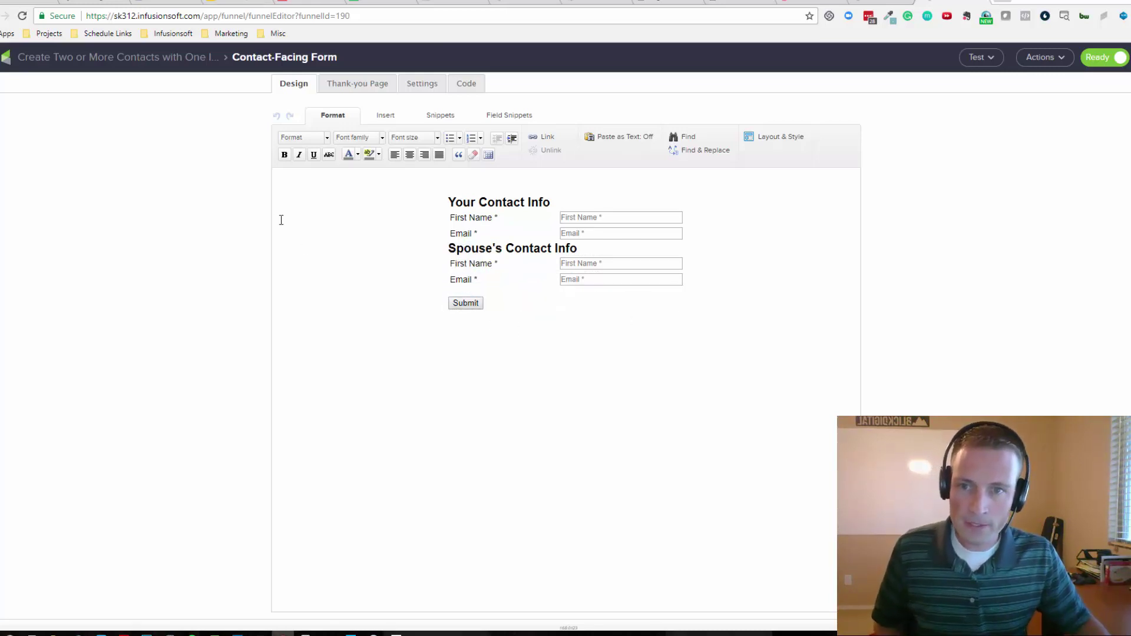
click(149, 62)
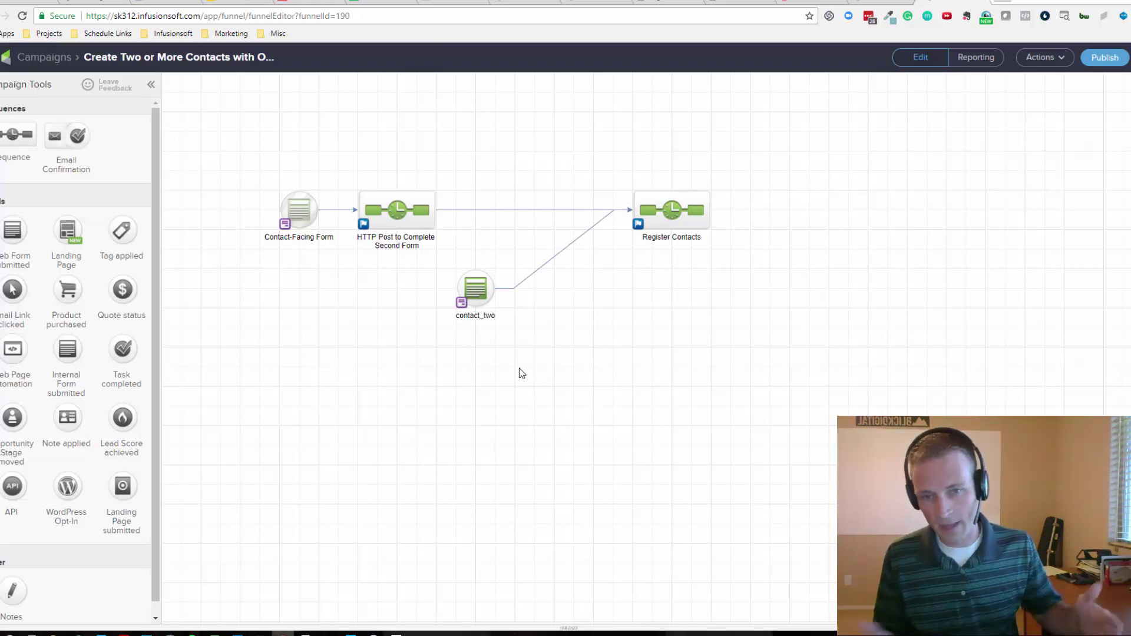
- Open the contact_two form and check the settings of its First Name field without changing them
double_click(469, 290)
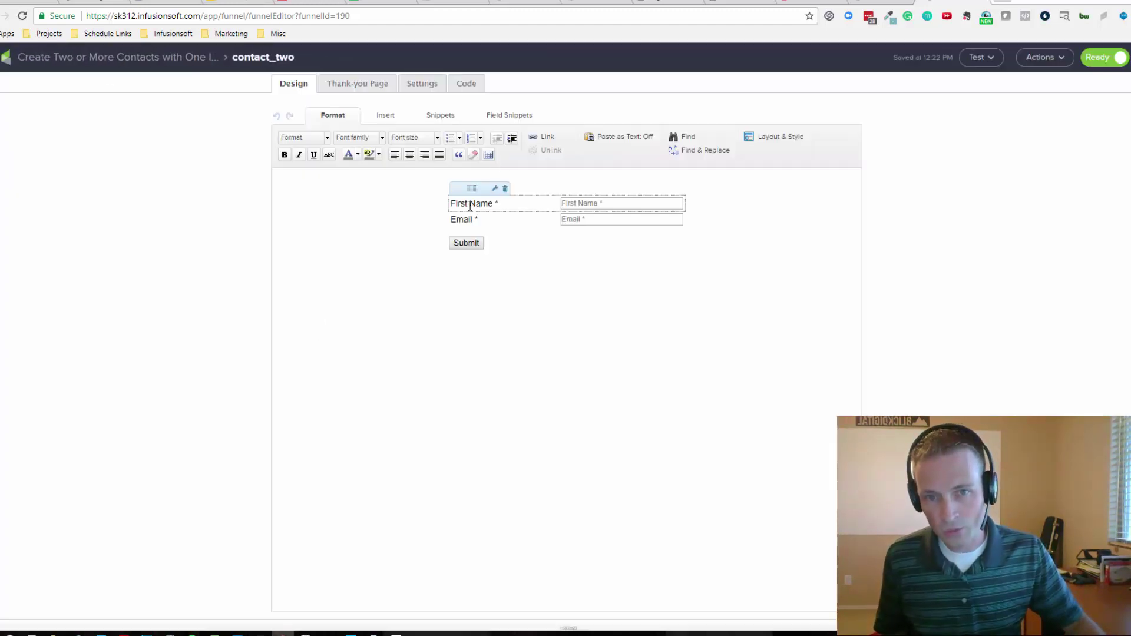
mouse_move(476, 202)
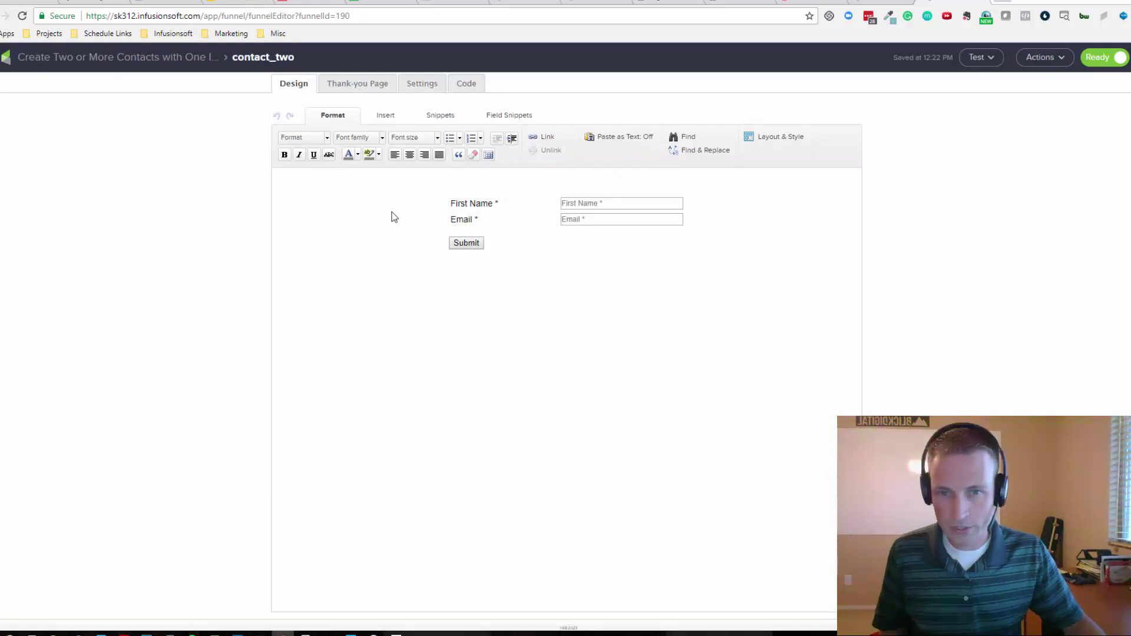
click(457, 170)
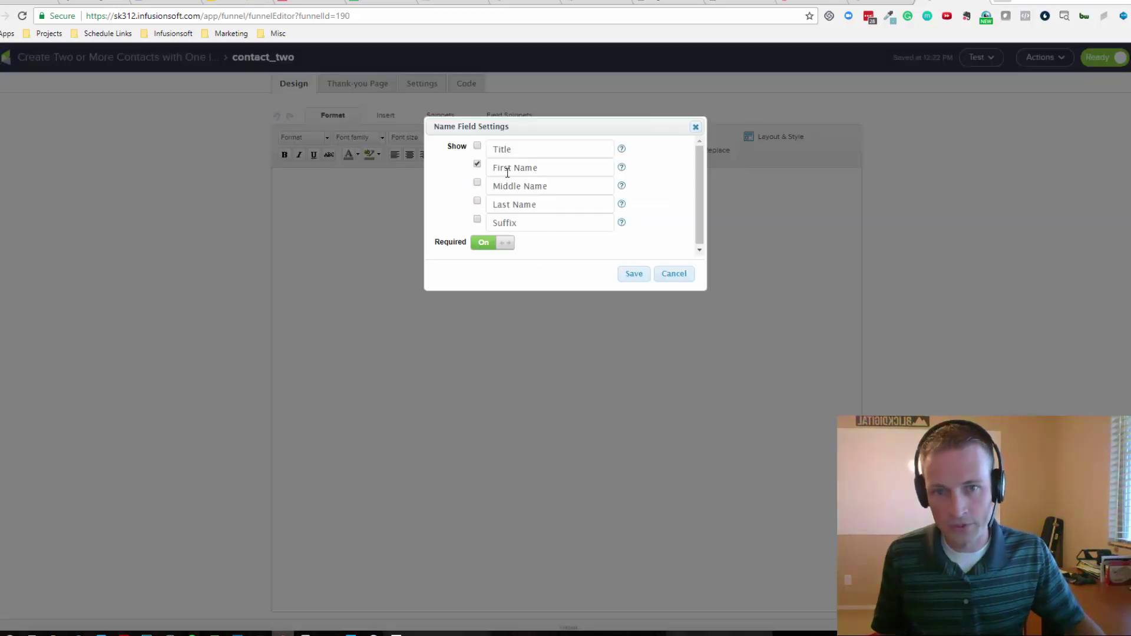
click(696, 127)
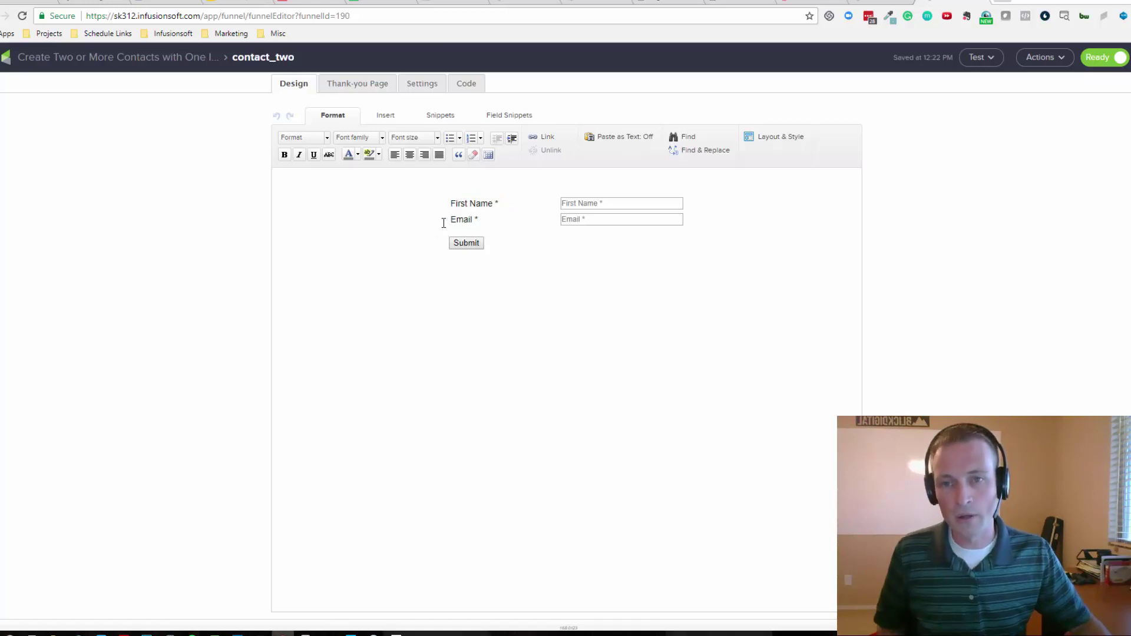
- Copy the contact_two form's unstyled HTML code to the clipboard
click(466, 86)
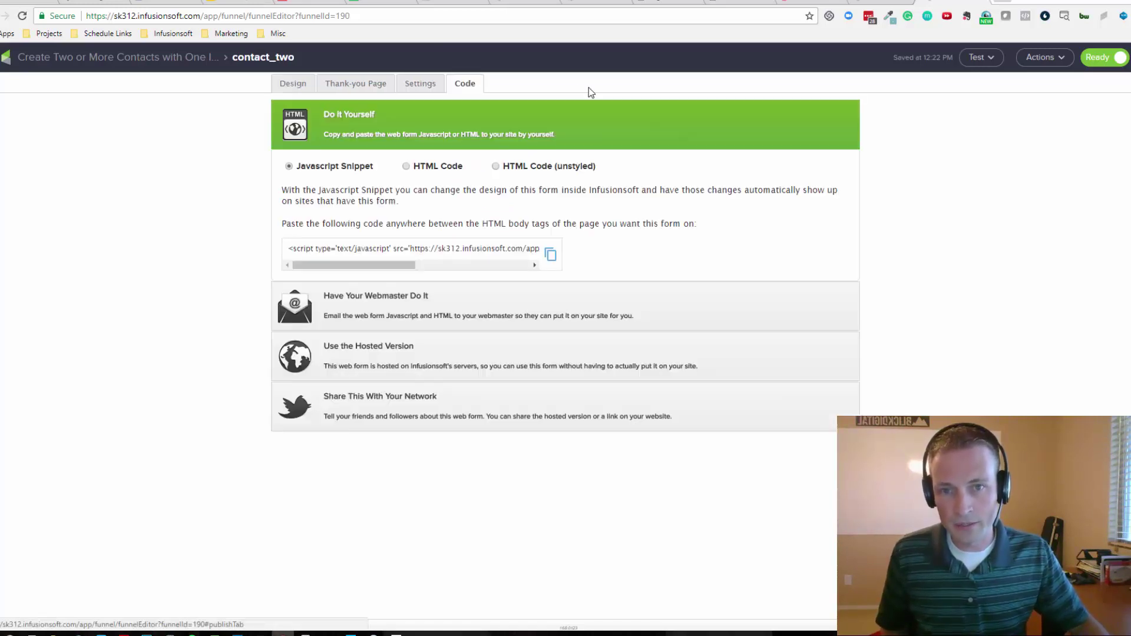
click(497, 167)
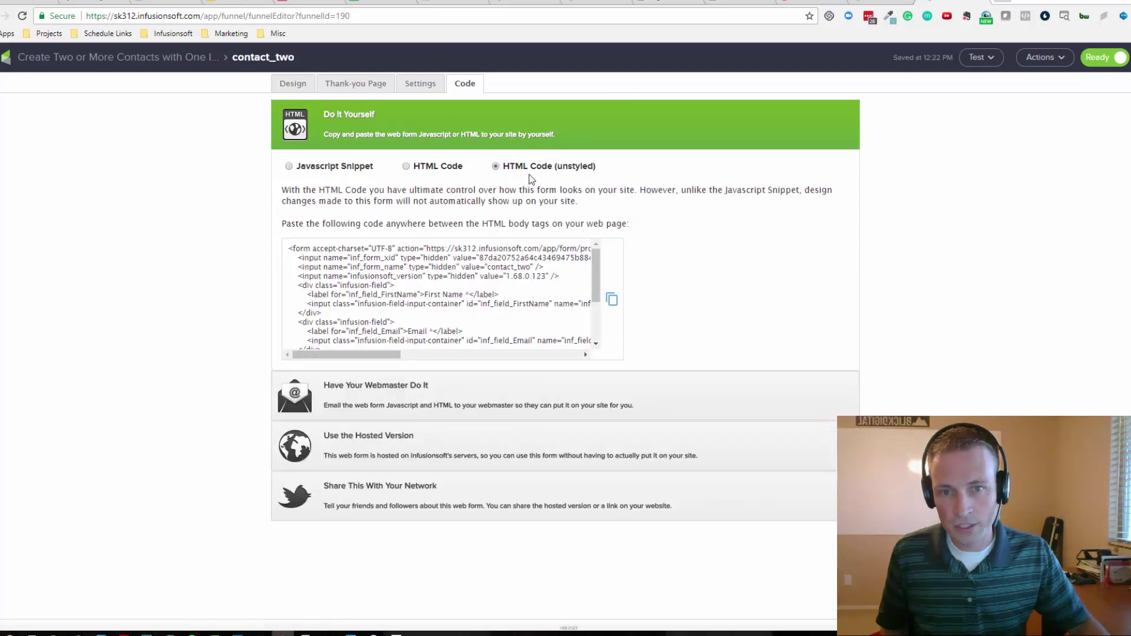
click(613, 299)
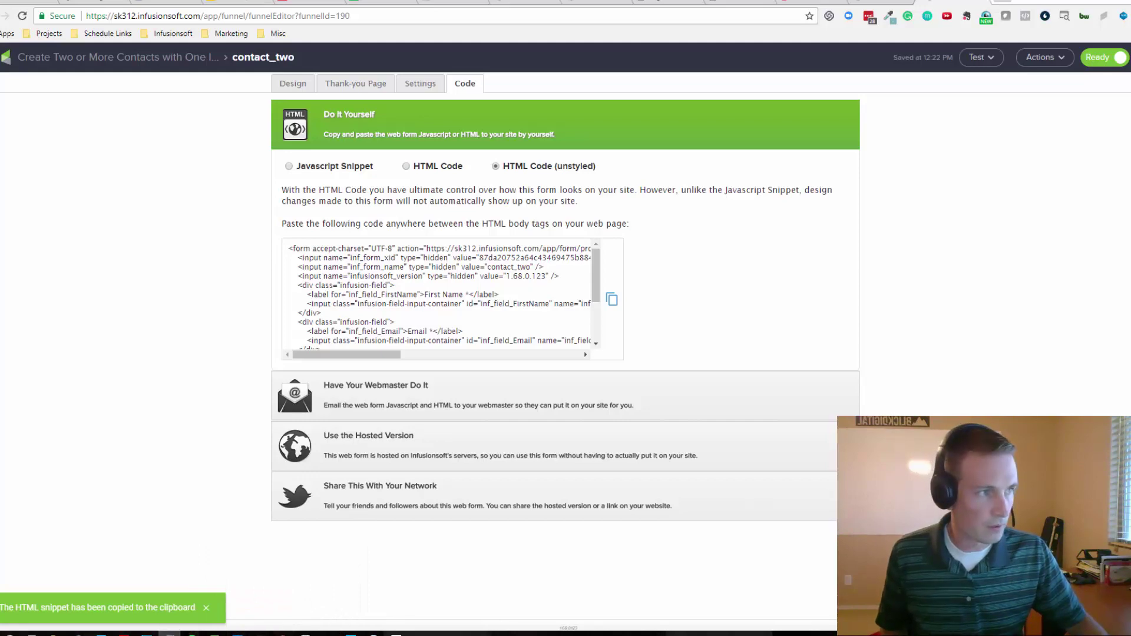
- Switch to the text editor holding the form's HTML and locate the action URL in the form tag
drag(1130, 266, 456, 0)
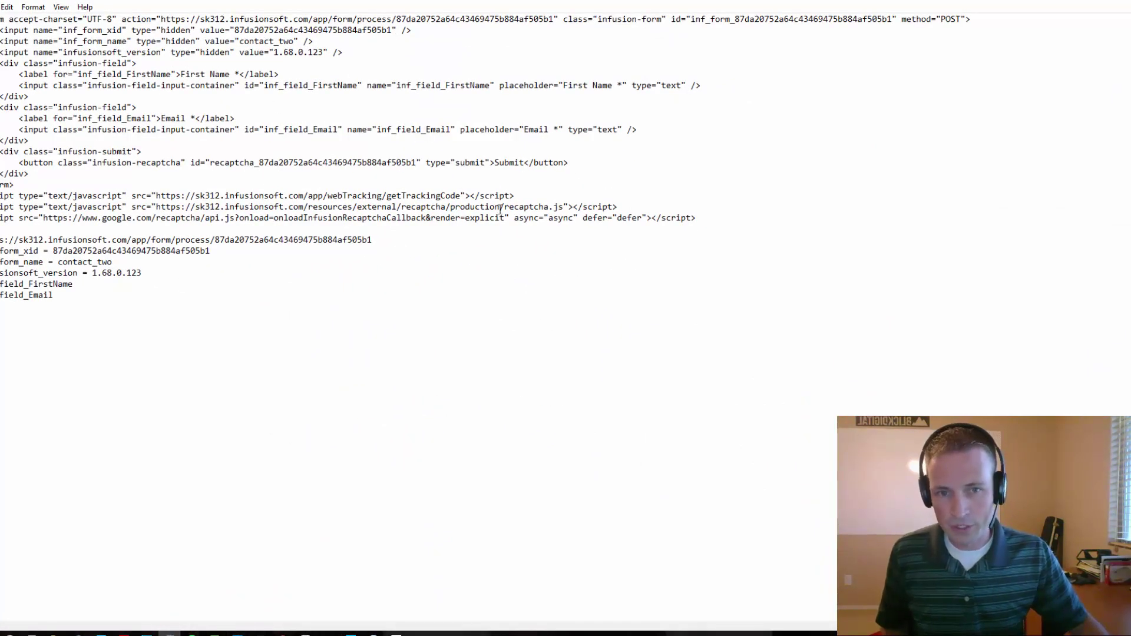
click(715, 219)
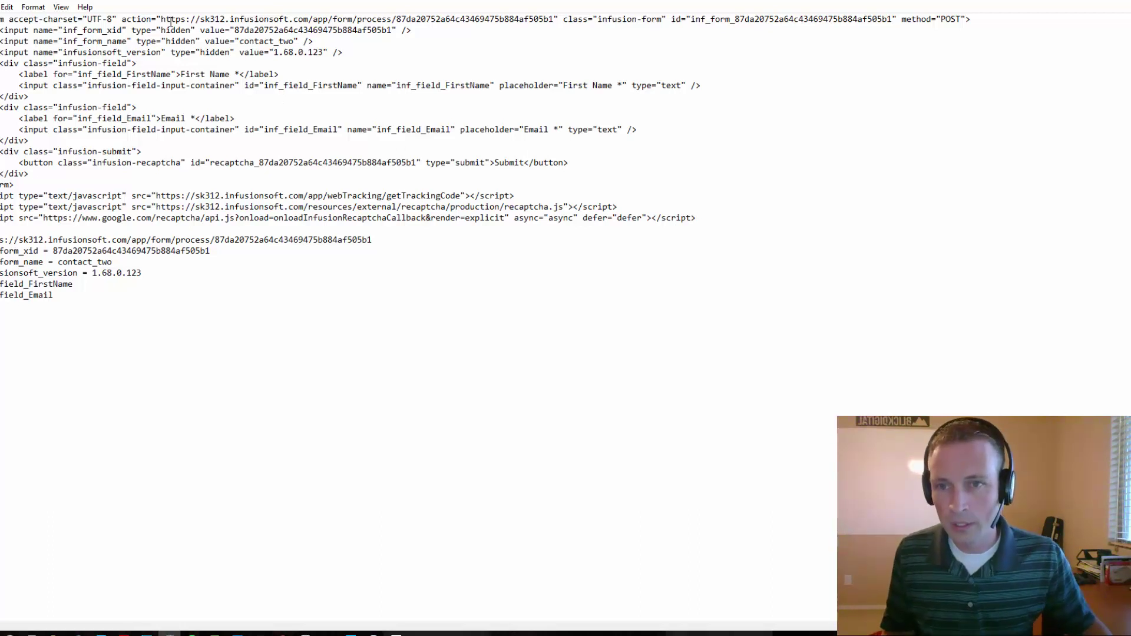
drag(123, 19, 554, 10)
click(211, 20)
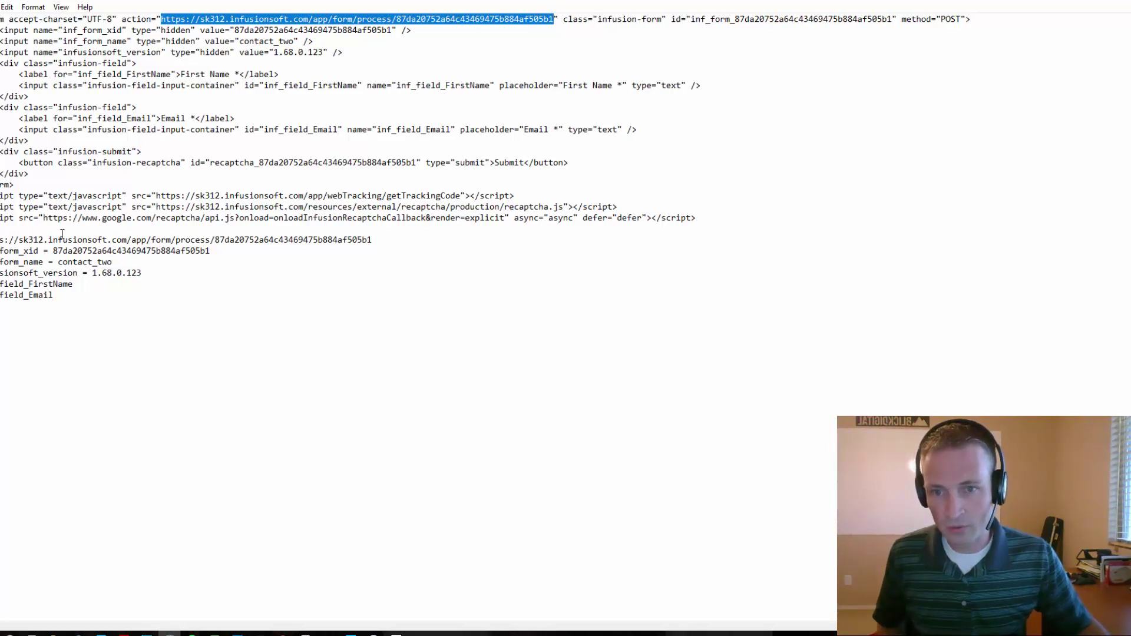
- Add two blank lines after the last script line to separate the extracted values from the code, and highlight the extracted post URL
click(719, 217)
key(Return)
key(Return)
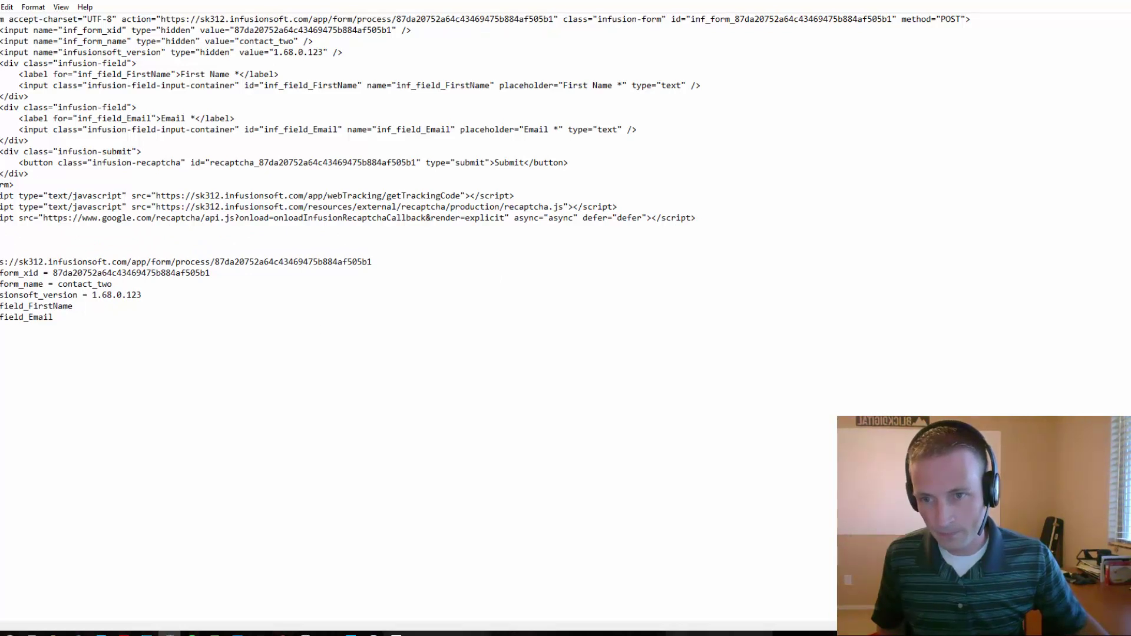
drag(2, 261, 383, 270)
click(391, 255)
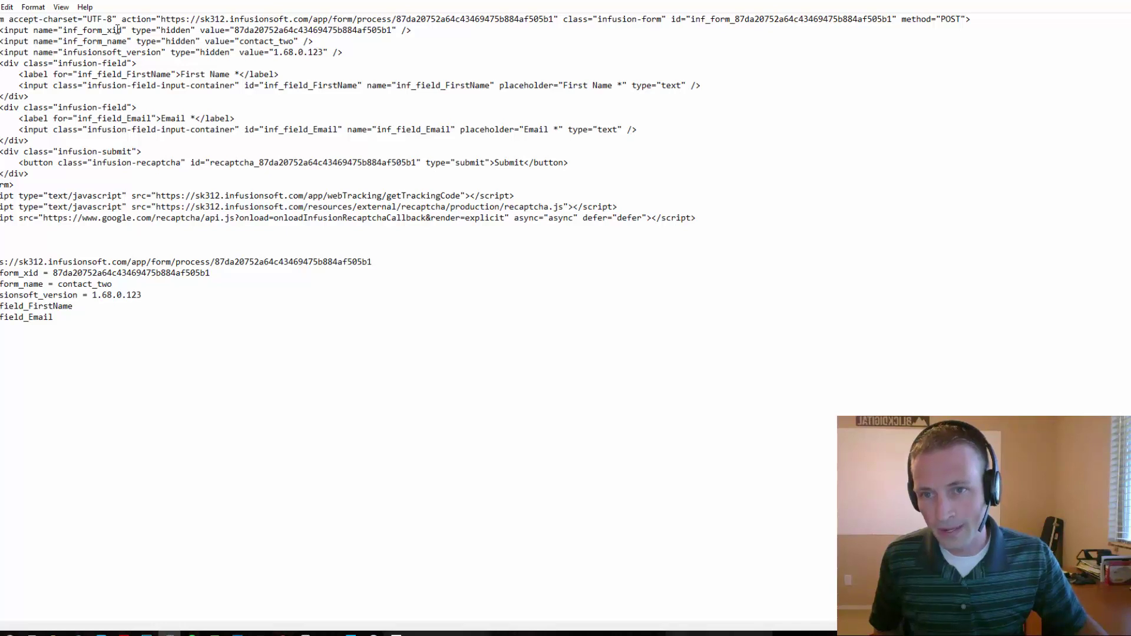
- Compare the inf_form_xid name and value in the HTML code with the extracted entry below it
drag(121, 29, 64, 30)
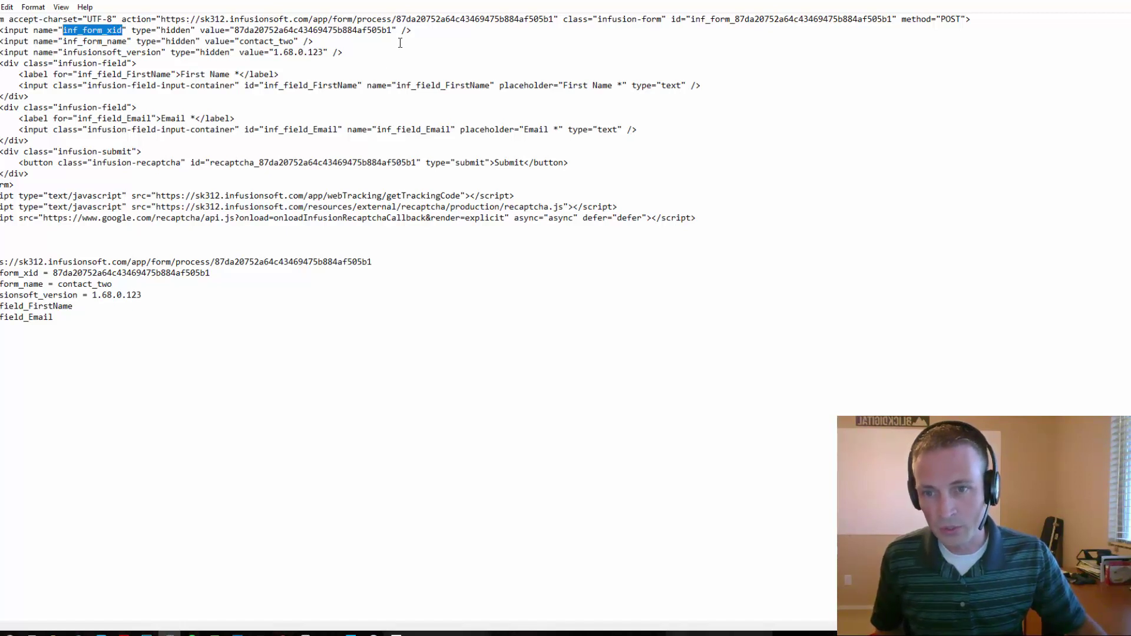
drag(1, 272, 39, 273)
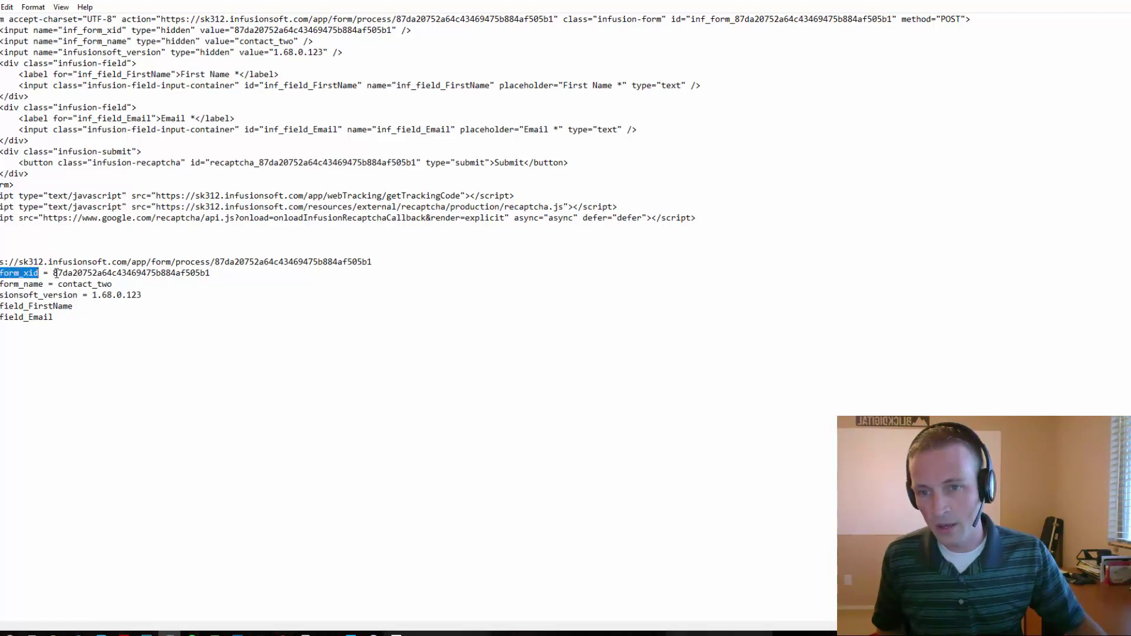
drag(53, 273, 210, 273)
drag(235, 29, 393, 30)
- Locate the names and values of the hidden inf_form_name and infusionsoft_version inputs in the HTML code
drag(63, 41, 135, 41)
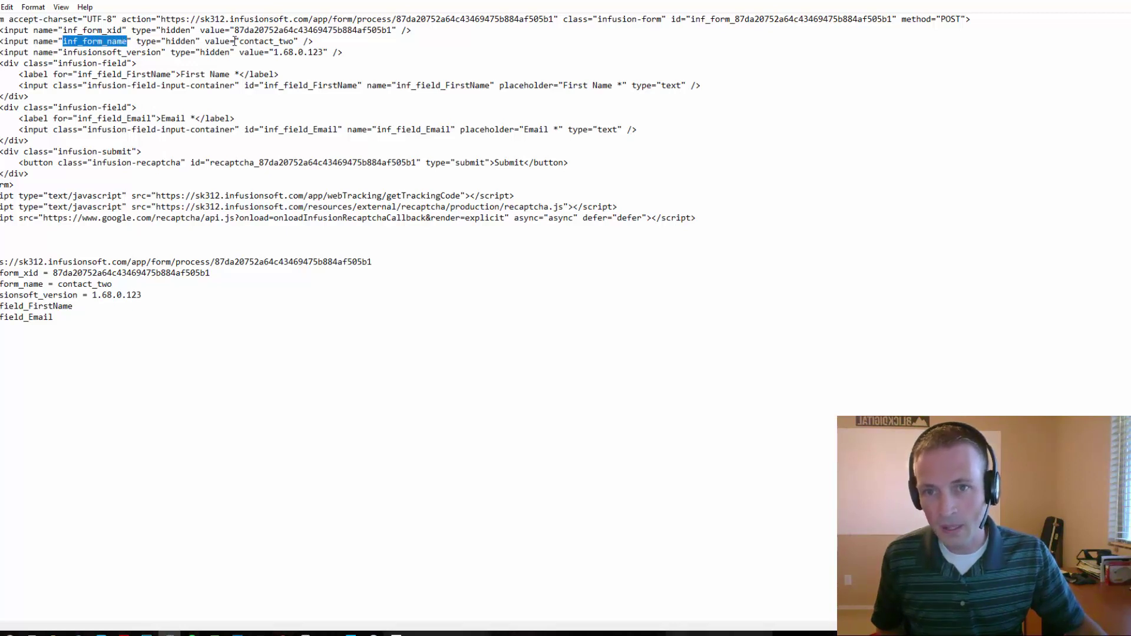
drag(240, 41, 296, 41)
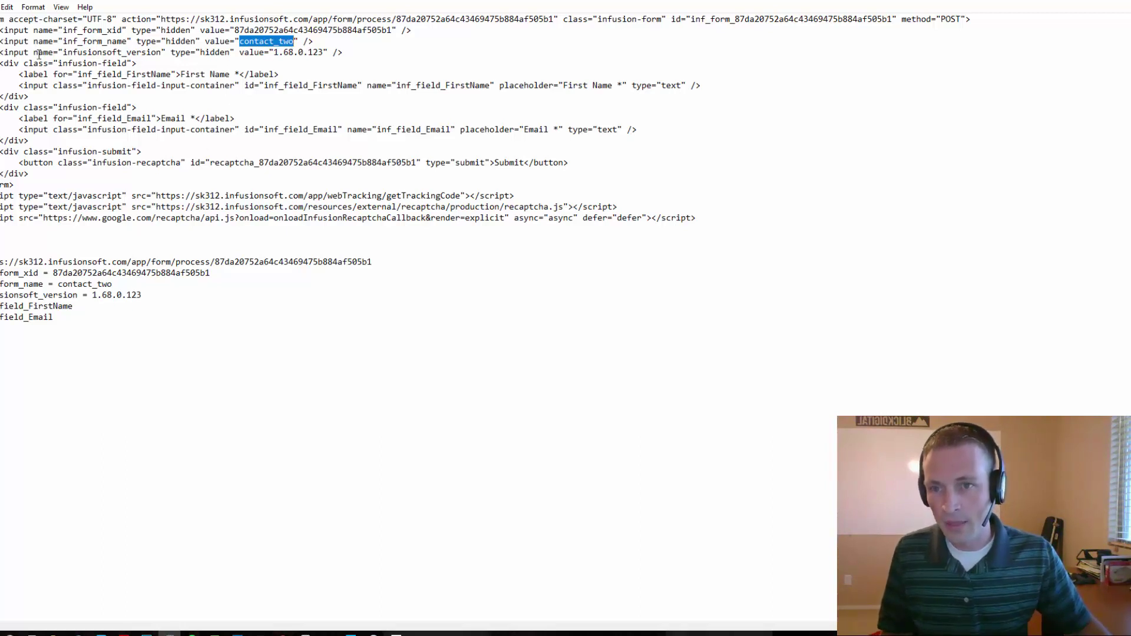
drag(63, 53, 178, 52)
drag(272, 52, 327, 51)
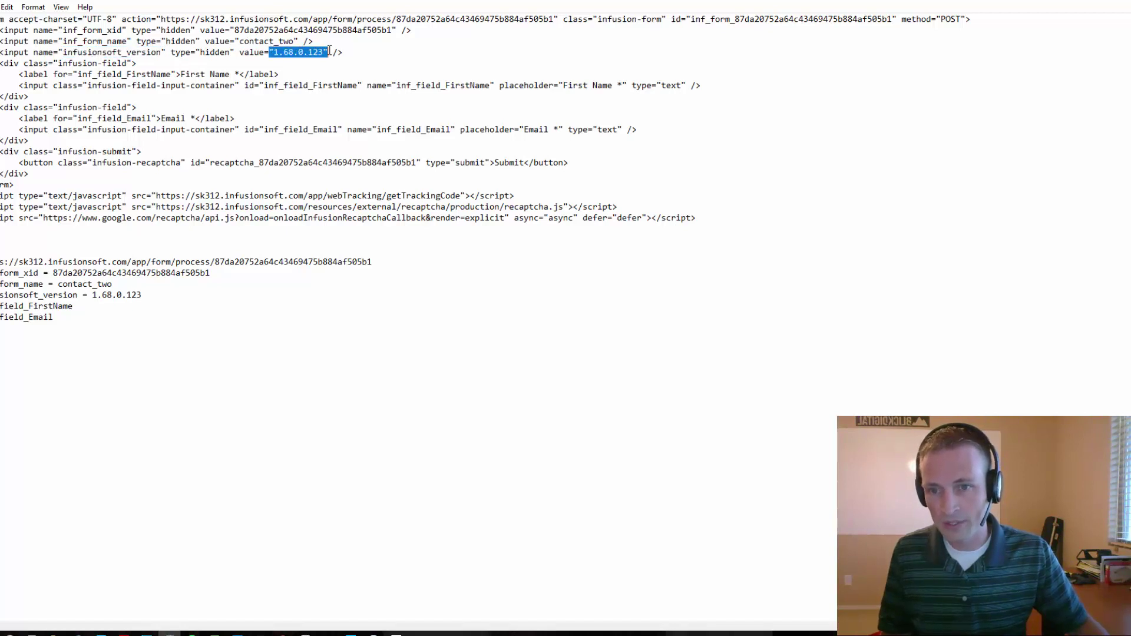
click(327, 52)
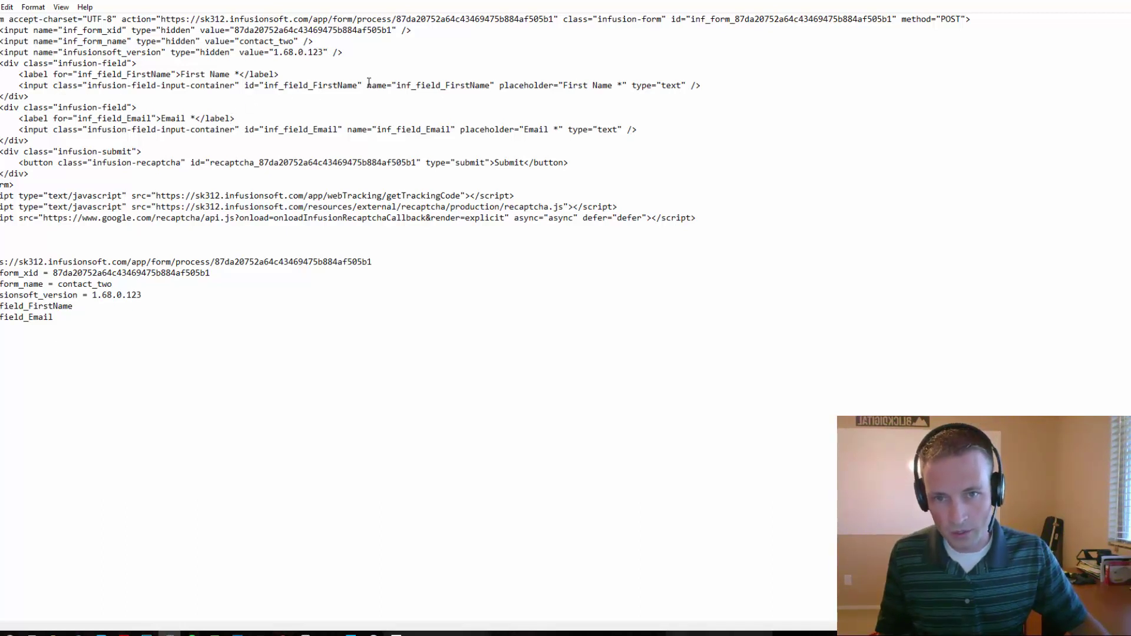
- Locate the name inf_field_FirstName in the code and review the whole list of extracted values below it
drag(368, 85, 489, 87)
click(406, 86)
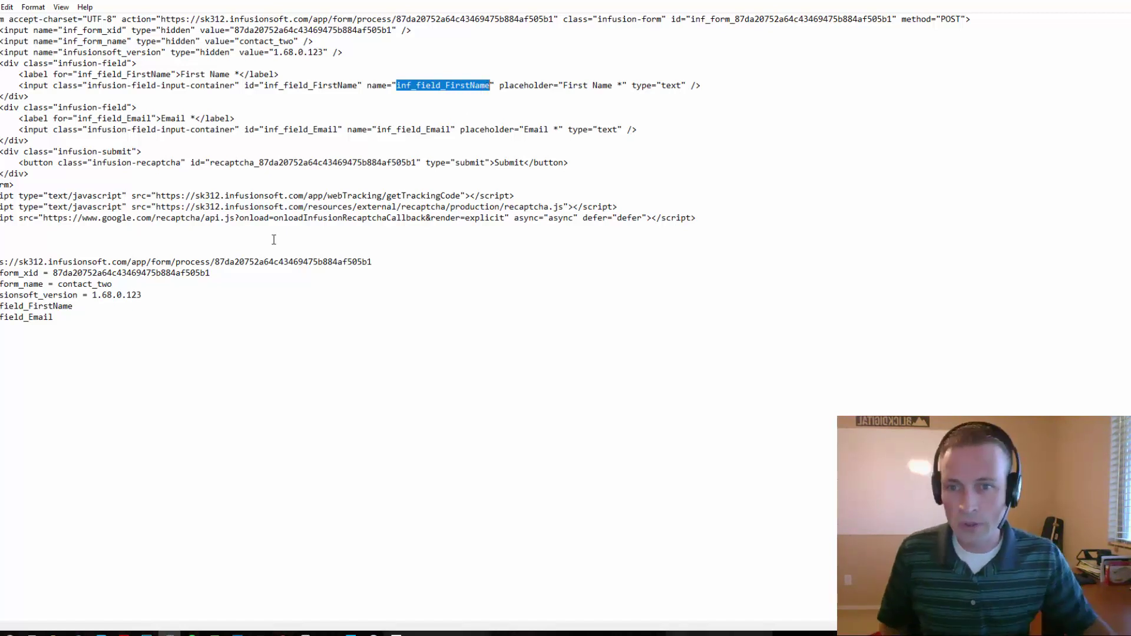
click(93, 306)
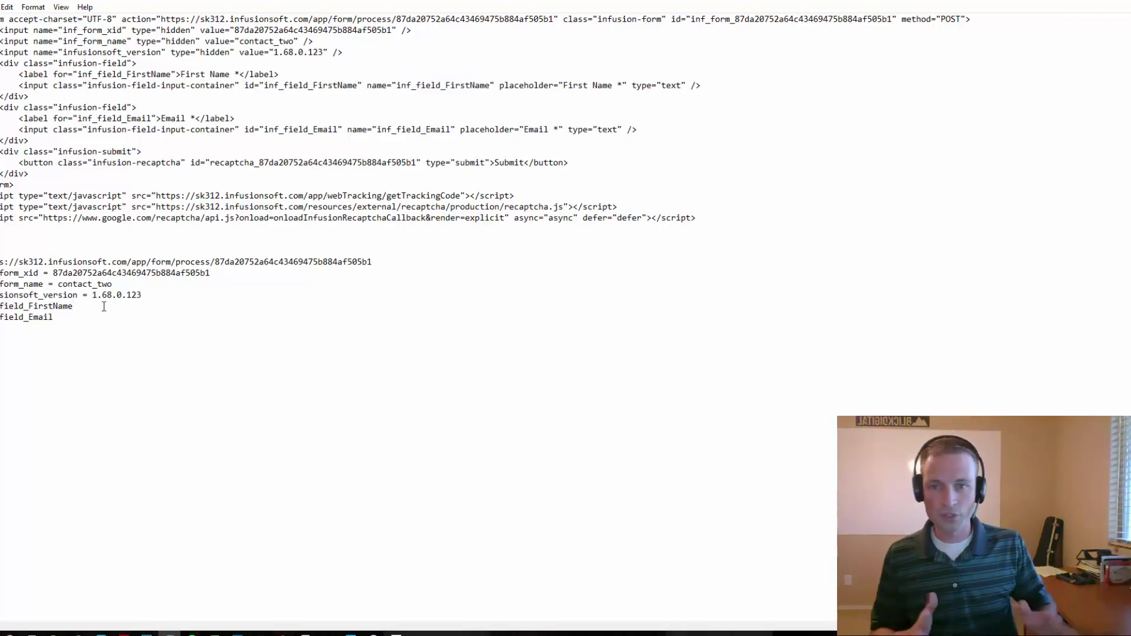
key(Down)
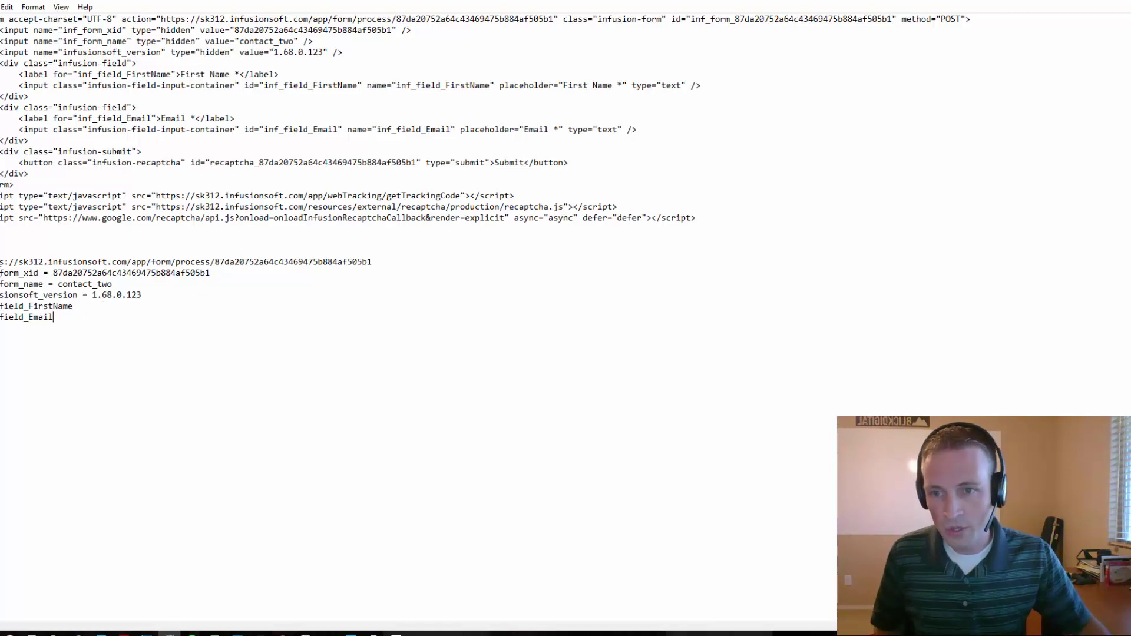
drag(2, 261, 265, 341)
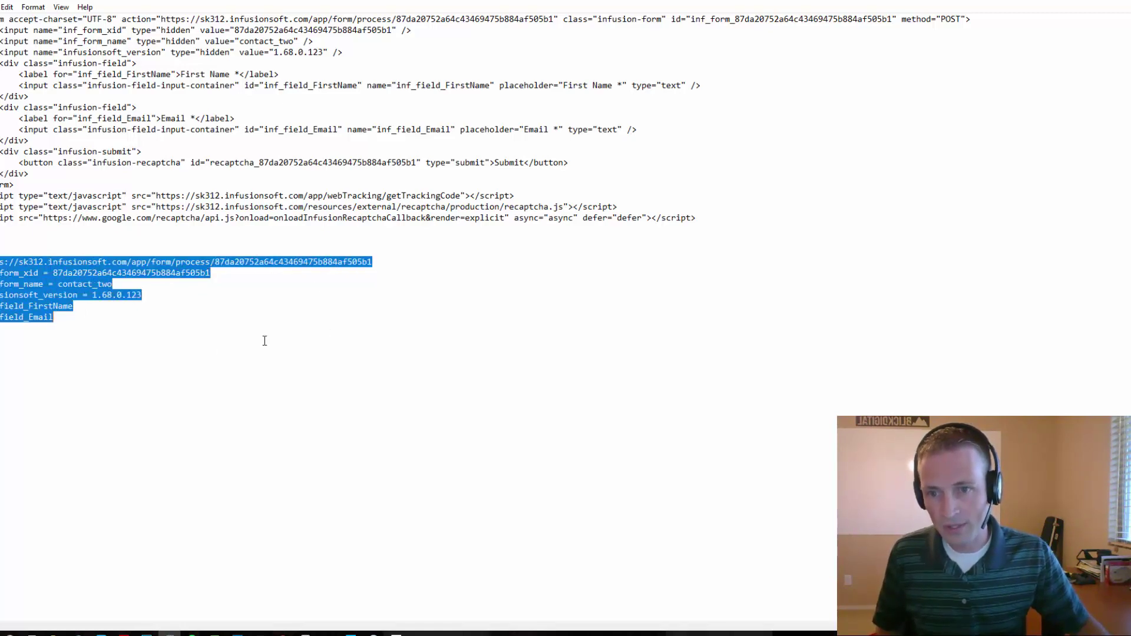
click(265, 340)
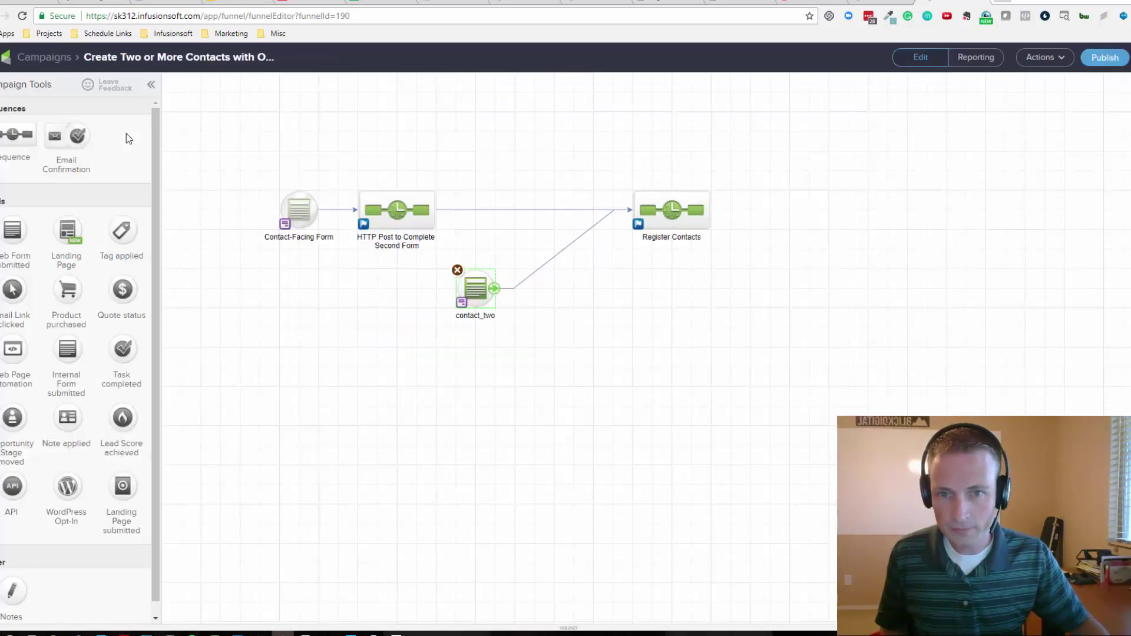
- Back in the Infusionsoft campaign, open the Send HTTP Post settings inside the HTTP Post to Complete Second Form sequence
click(472, 238)
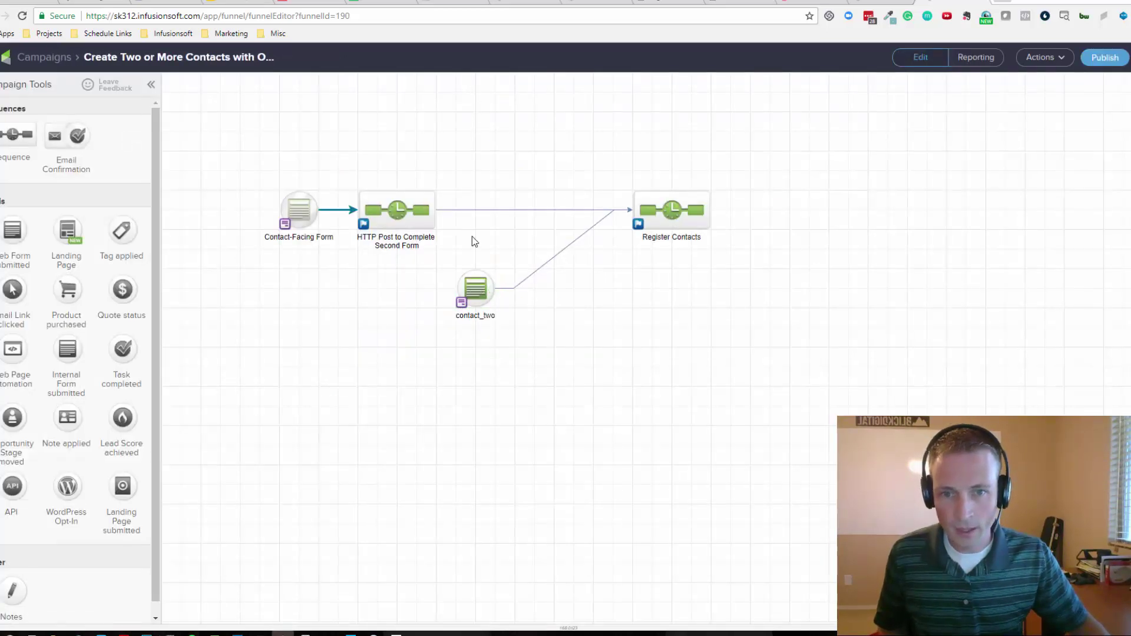
double_click(409, 210)
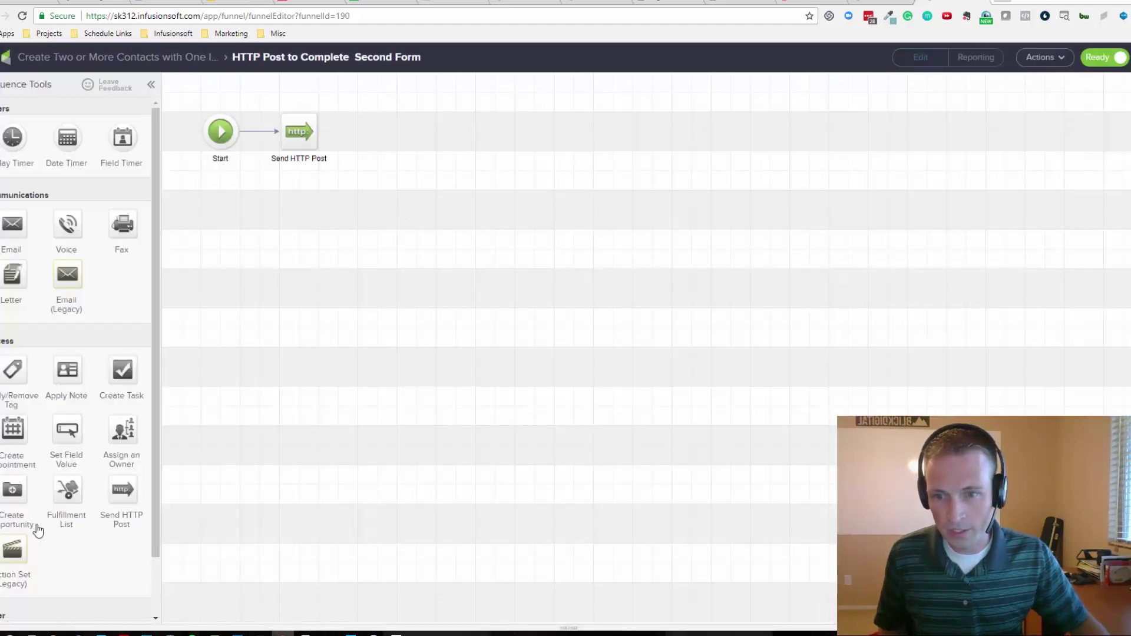
double_click(302, 131)
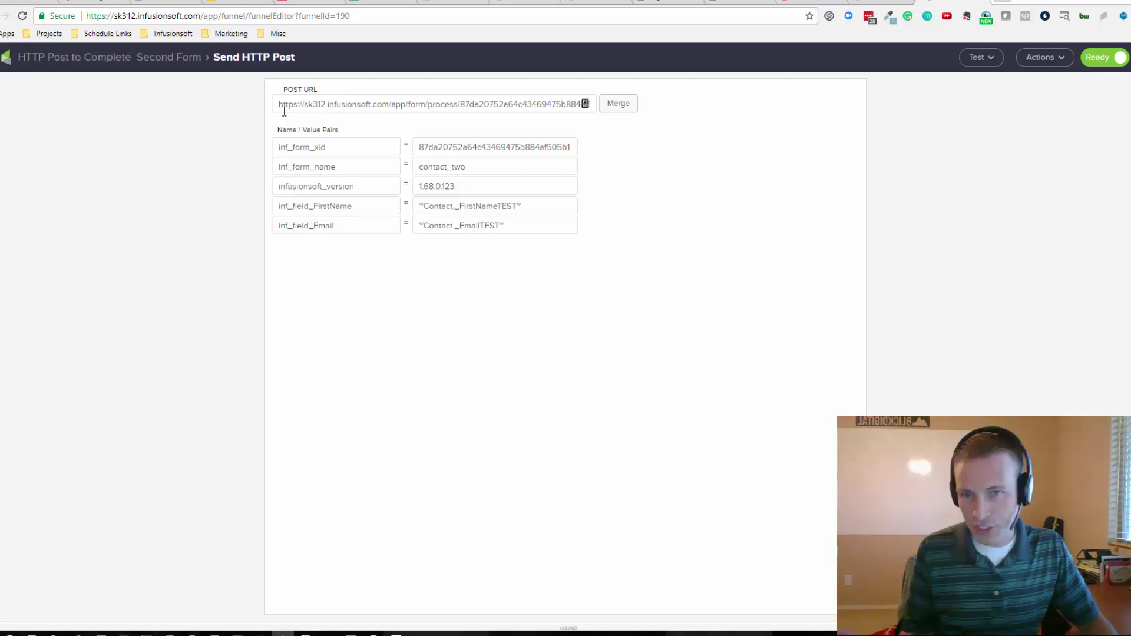
- Review the POST URL and the inf_form_xid name and value in the Send HTTP Post settings
drag(280, 104, 621, 101)
click(664, 159)
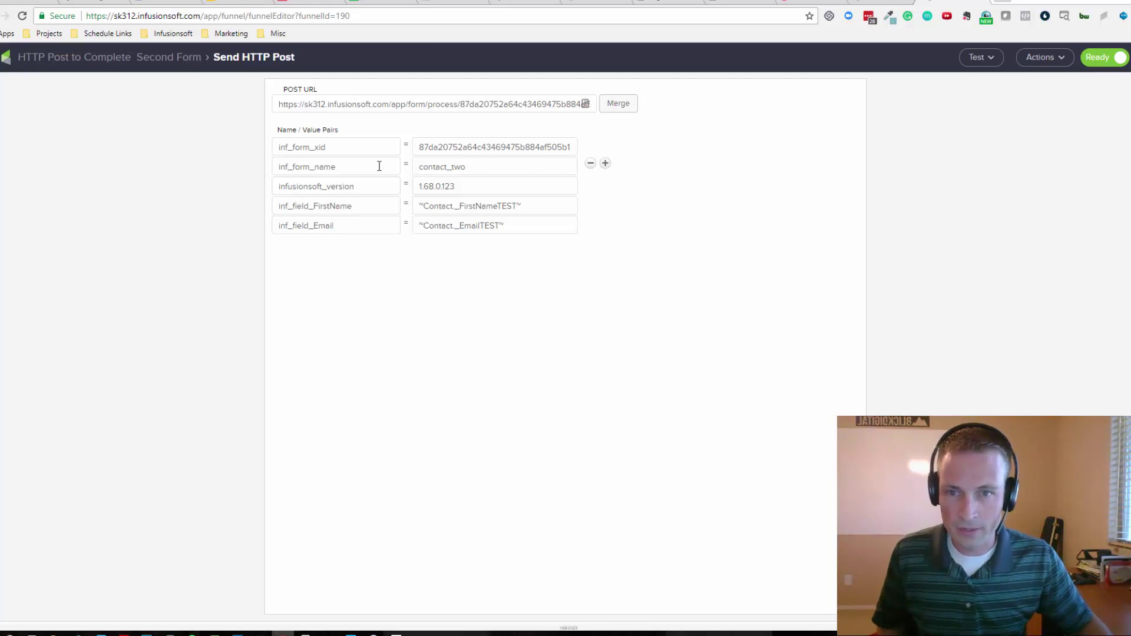
drag(348, 148, 261, 152)
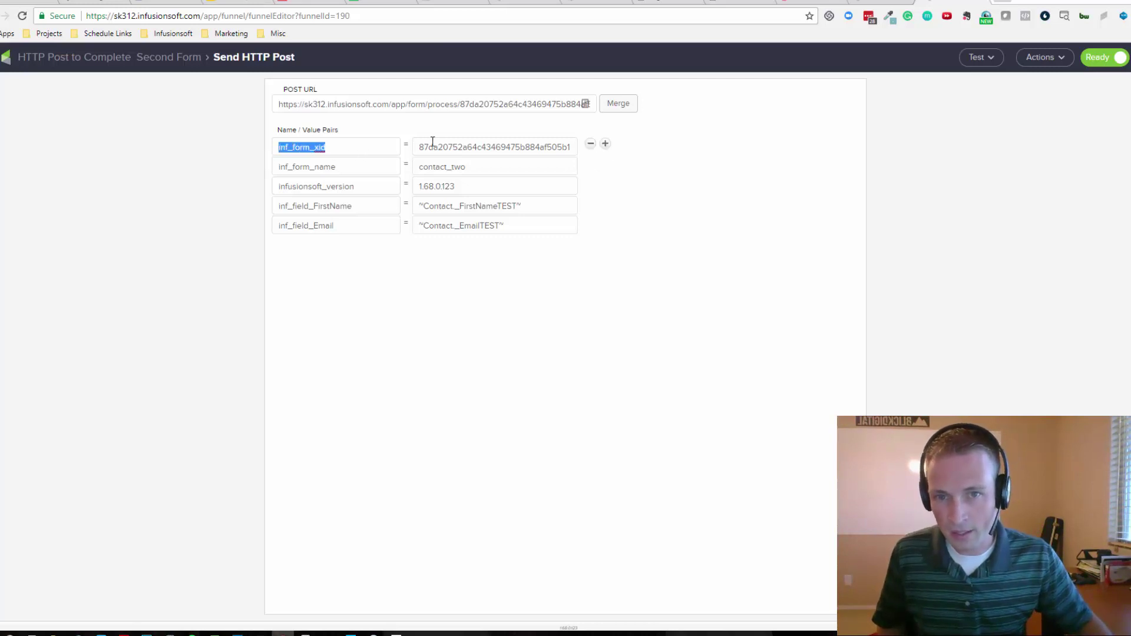
drag(419, 147, 570, 147)
click(562, 147)
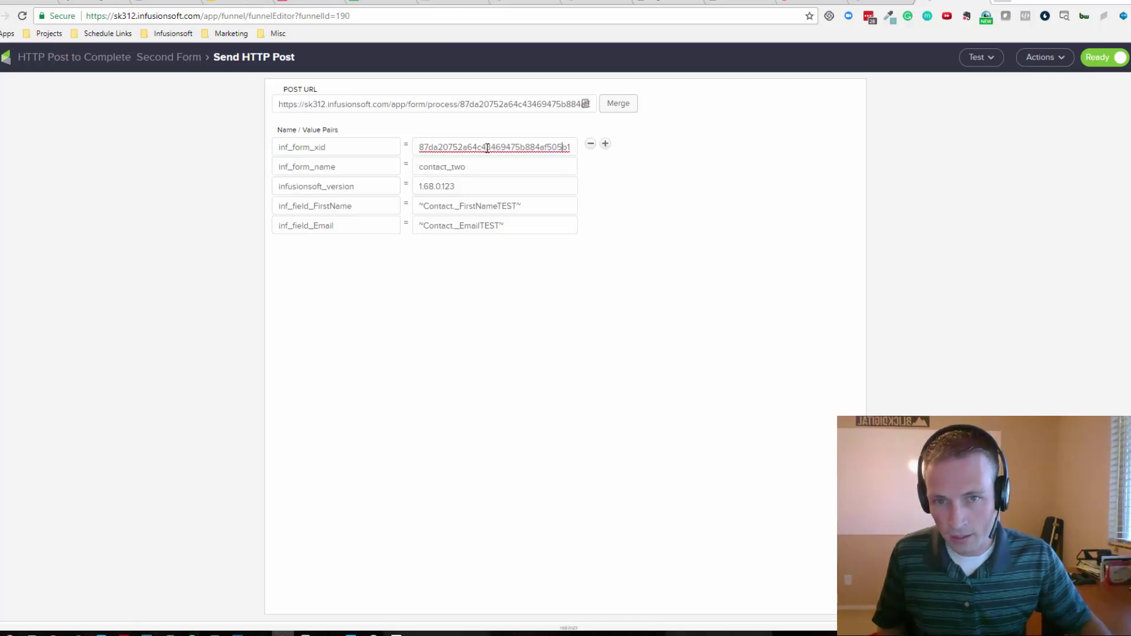
- Check the inf_form_name and inf_field_FirstName entries among the name/value pairs
double_click(302, 170)
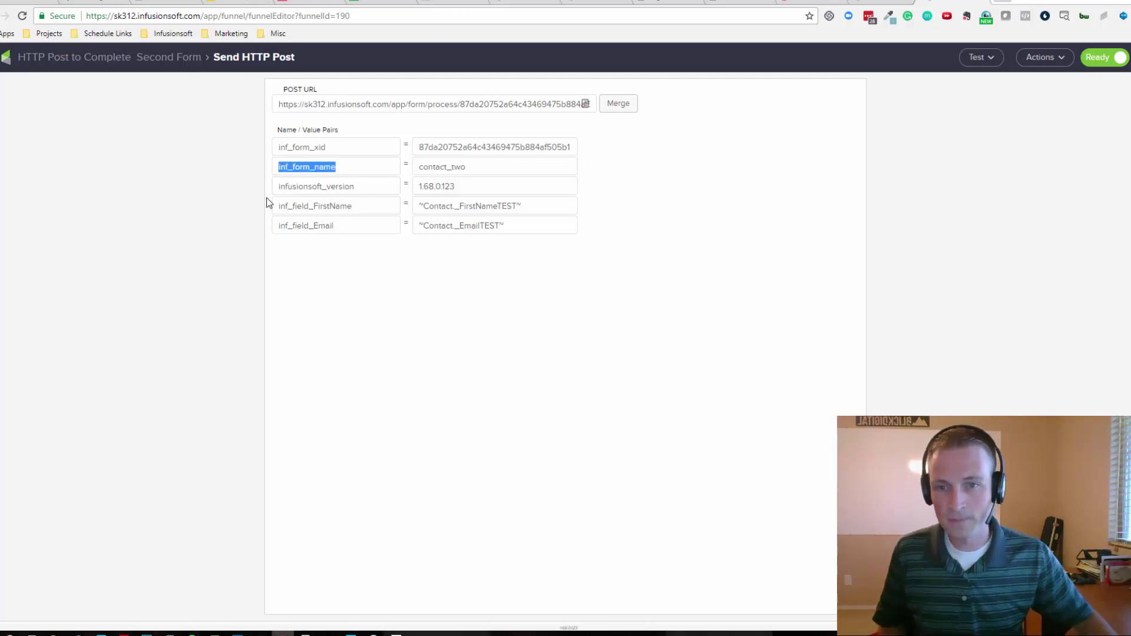
click(362, 247)
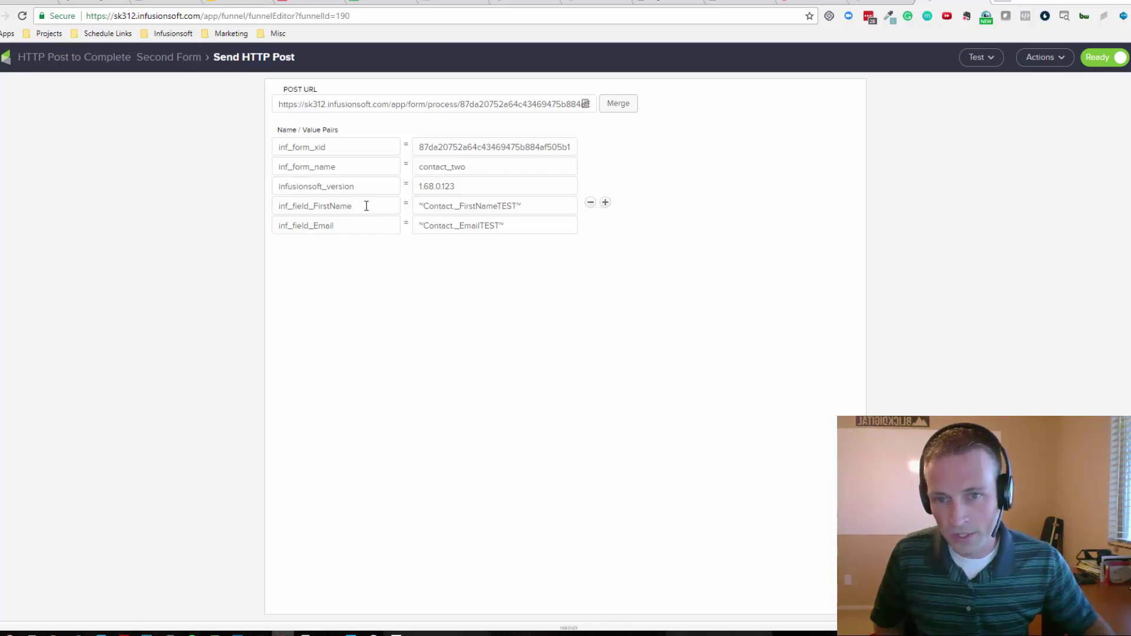
drag(359, 207, 285, 211)
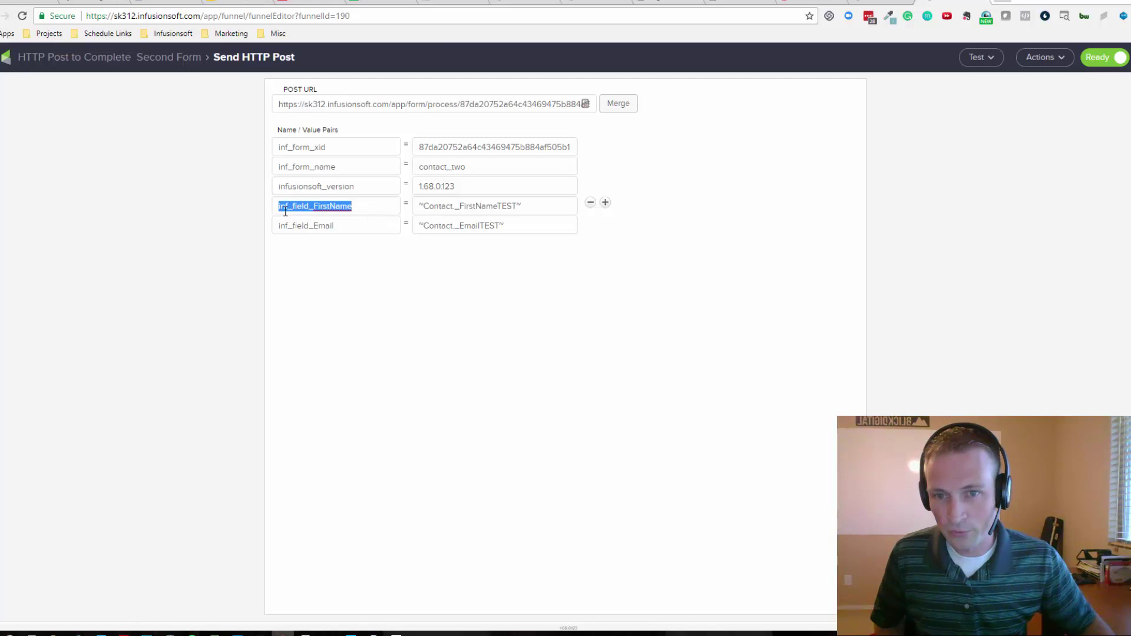
click(365, 207)
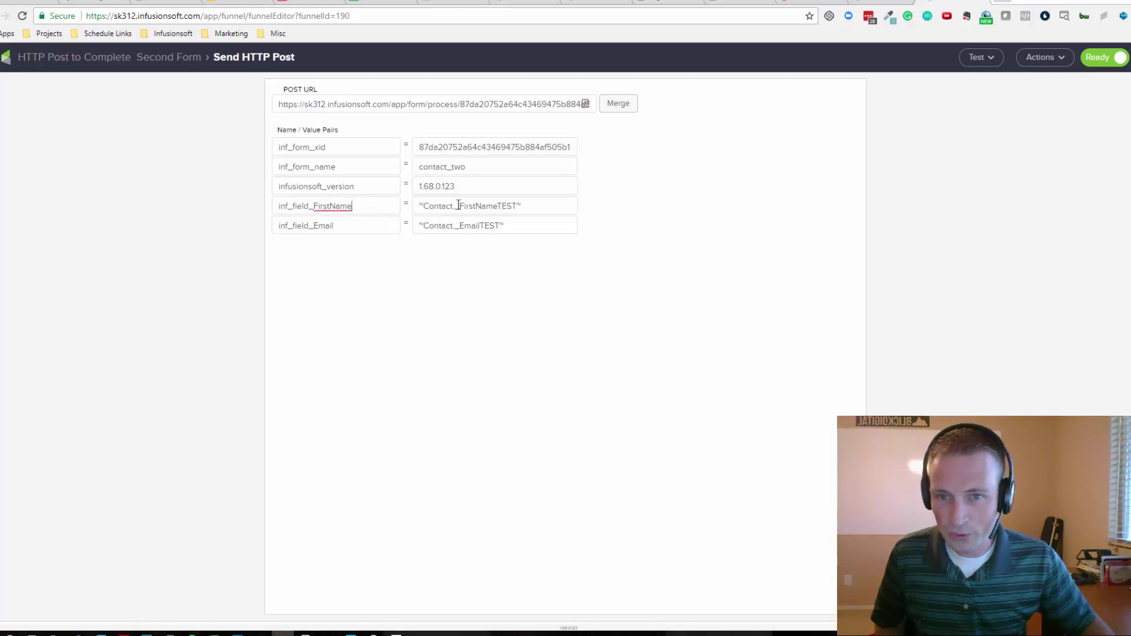
- Clear the values paired with inf_field_FirstName and inf_field_Email
click(555, 208)
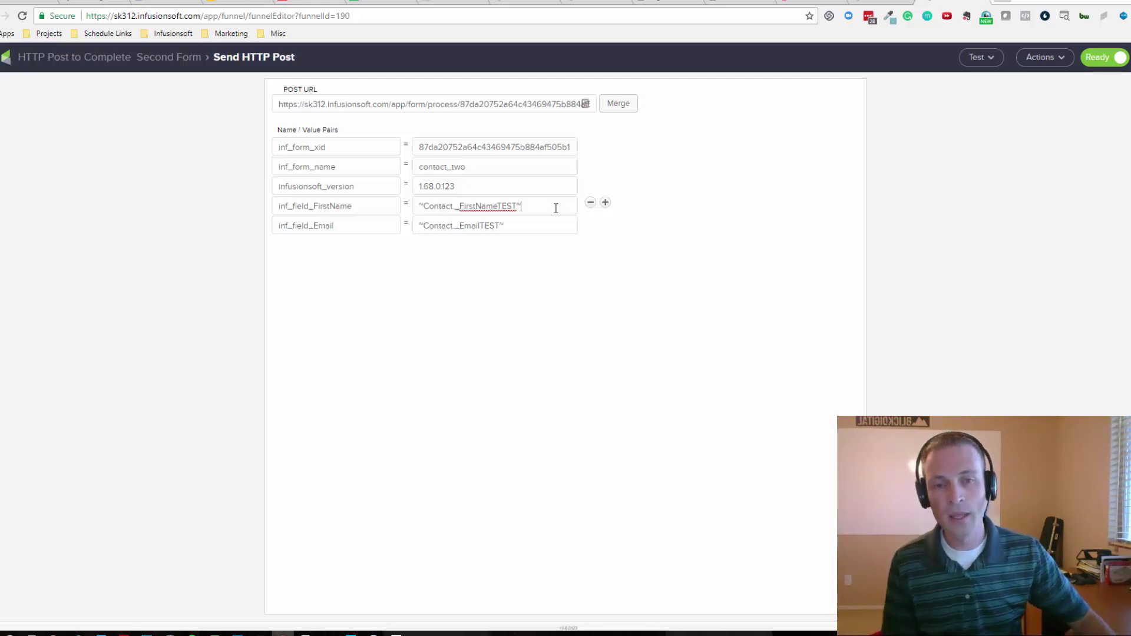
drag(558, 204, 404, 211)
key(BackSpace)
drag(510, 227, 396, 227)
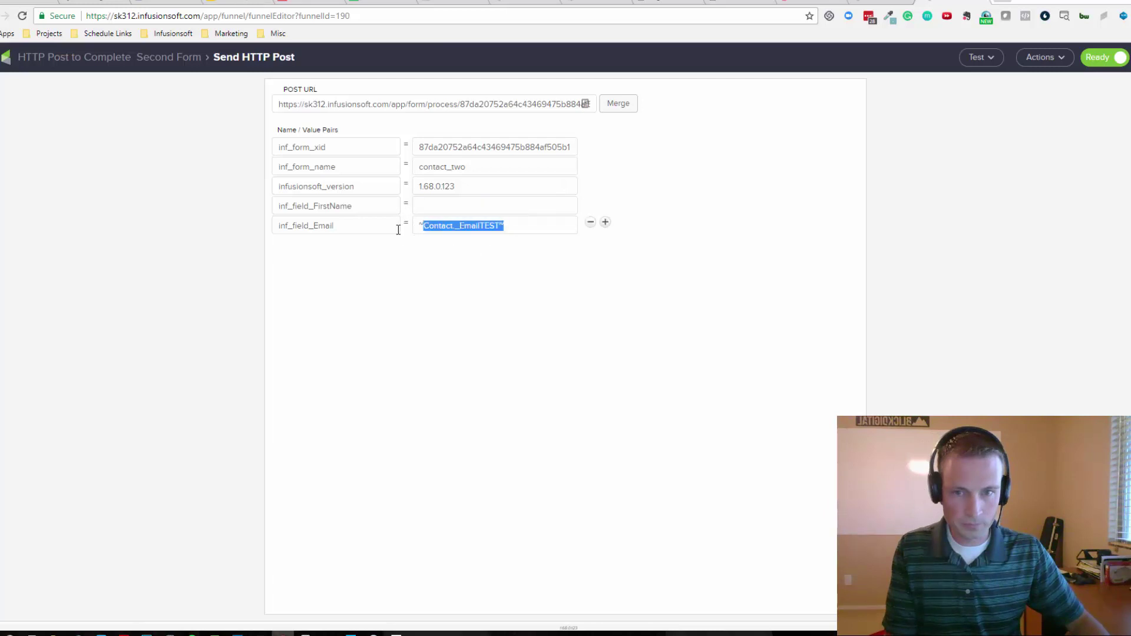
key(BackSpace)
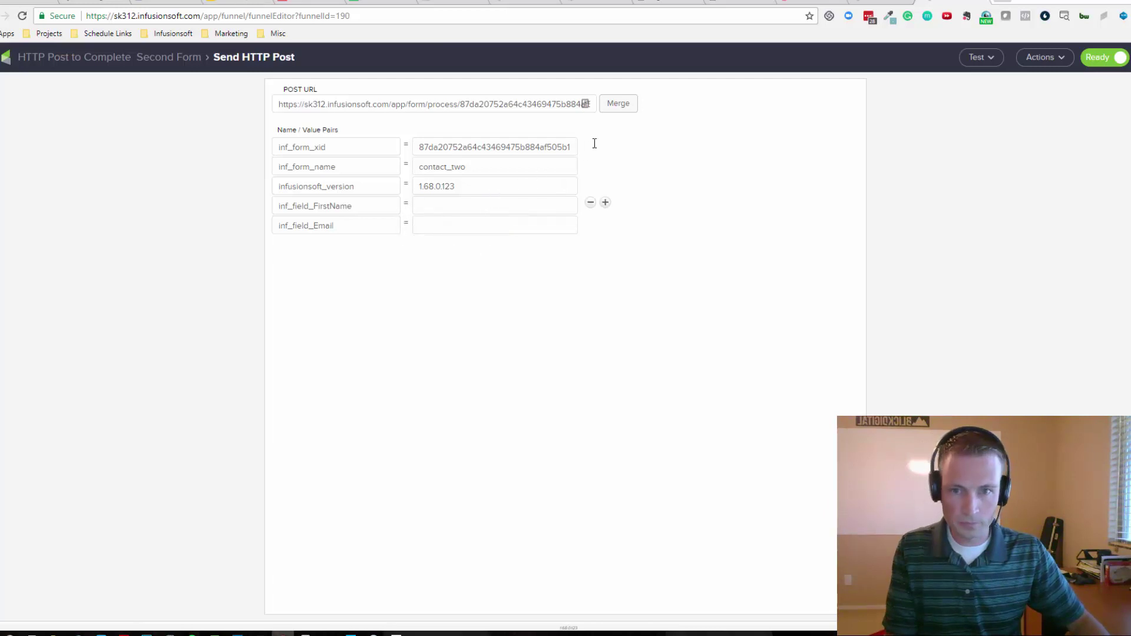
- Insert the custom contact merge field First Name _TEST as the value of inf_field_FirstName
click(617, 106)
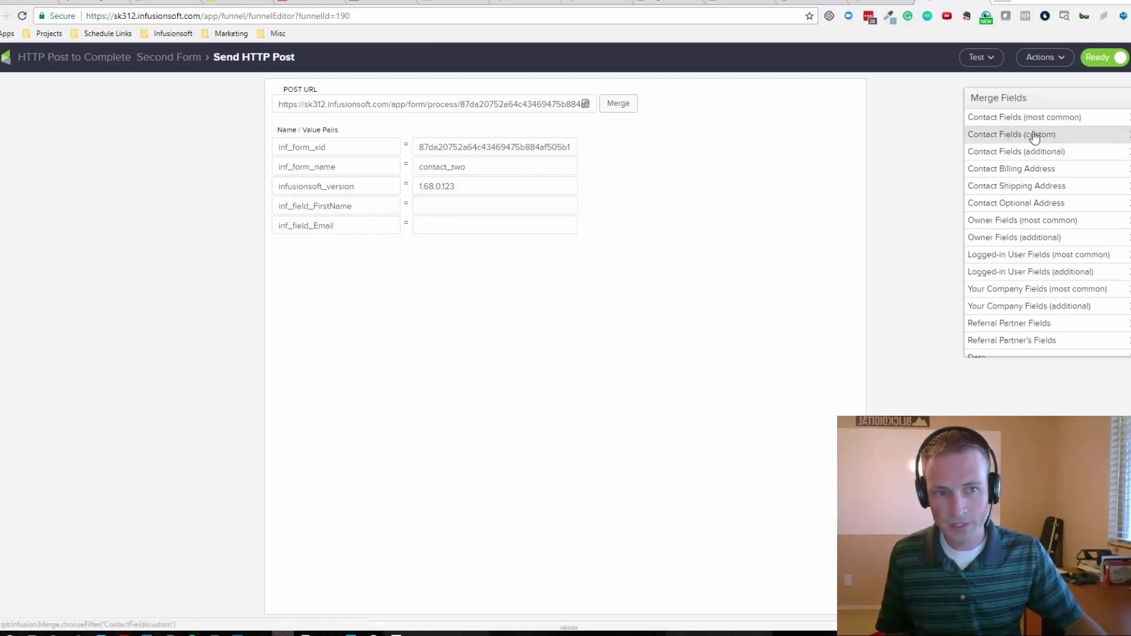
click(1017, 136)
scroll(1053, 280, down, 2)
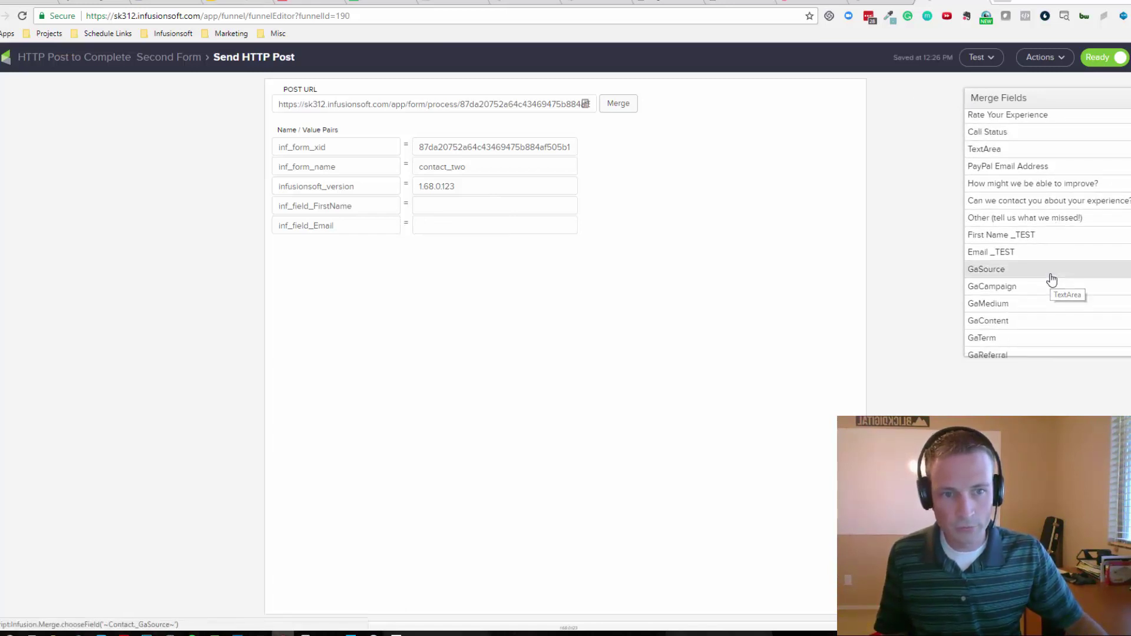
click(1033, 236)
- Insert the custom contact merge field Email _TEST as the value of inf_field_Email and close the merge field list
click(512, 227)
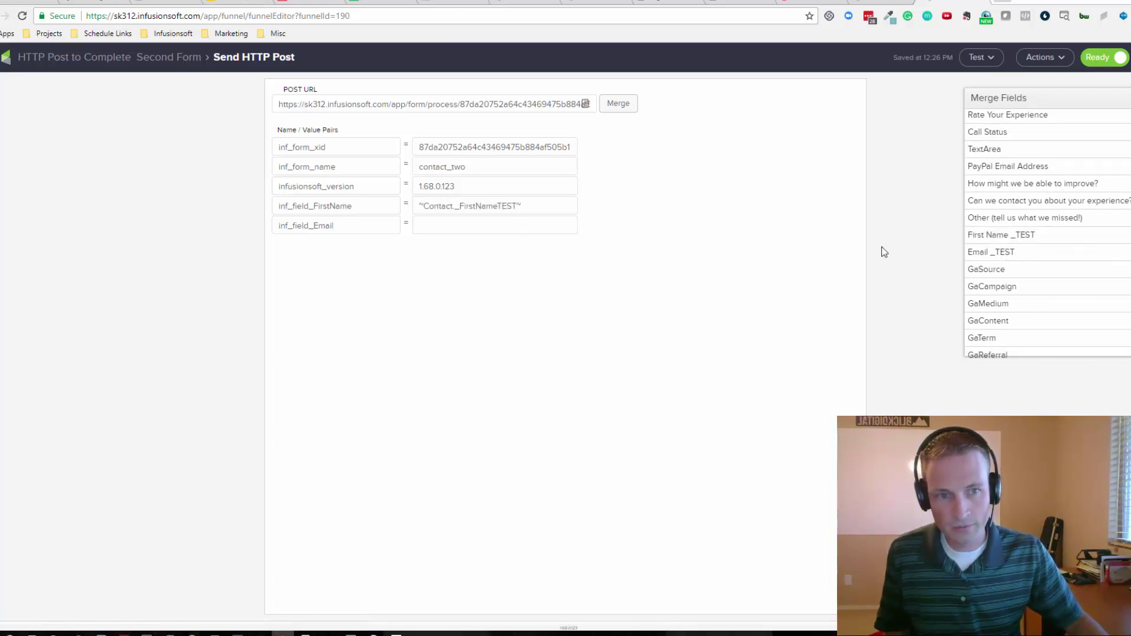
click(1028, 258)
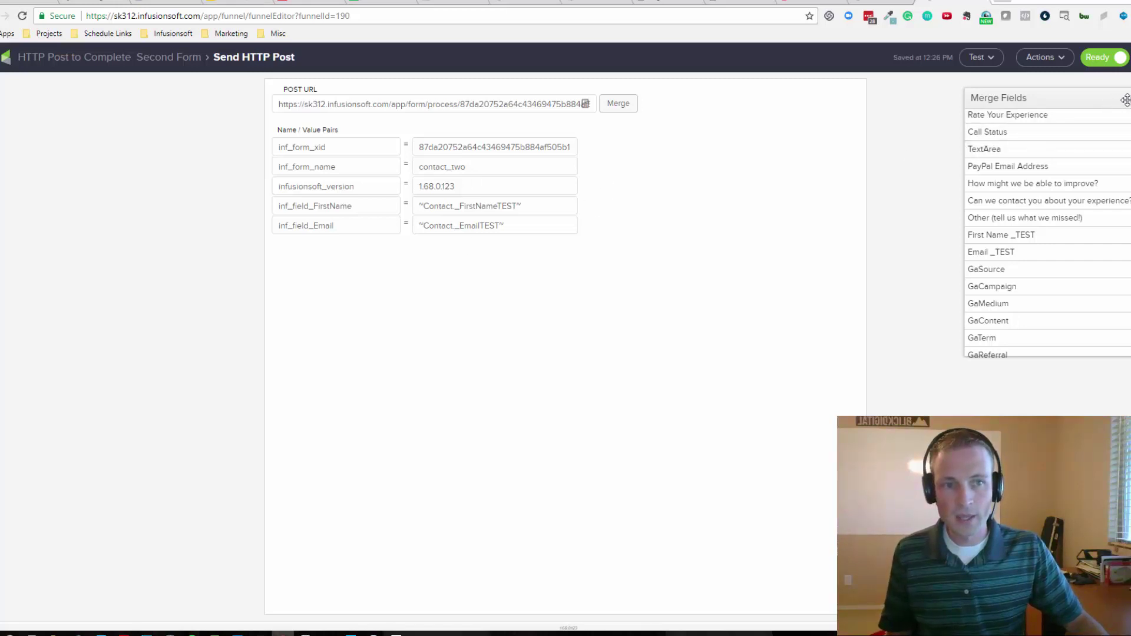
click(741, 303)
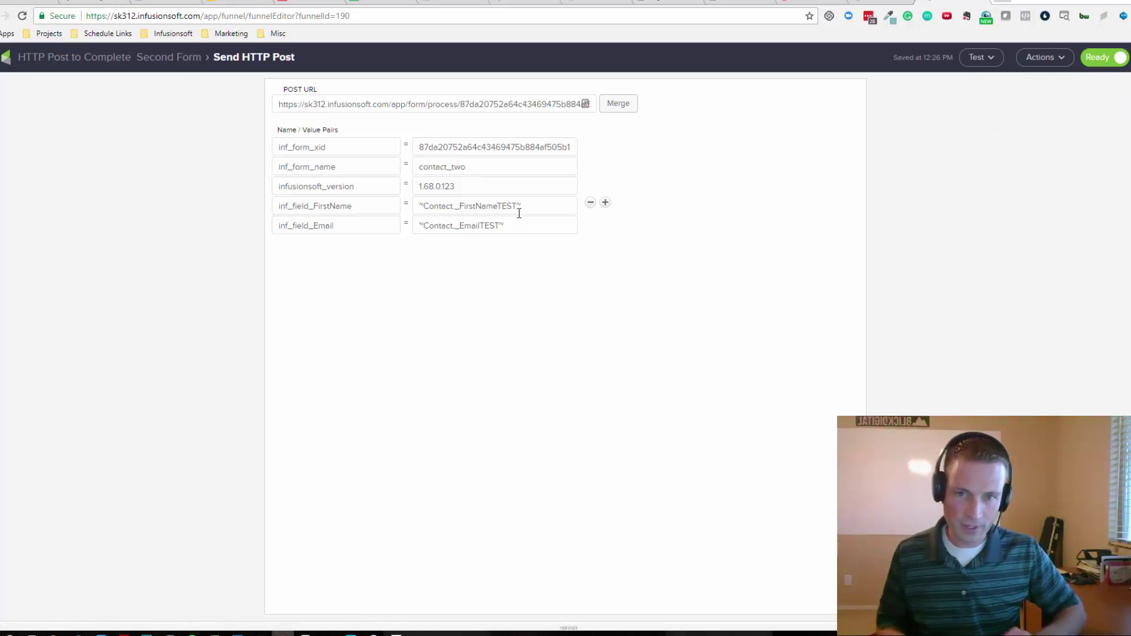
- Return to the campaign canvas and trace the flow from Contact-Facing Form and contact_two to Register Contacts
click(135, 58)
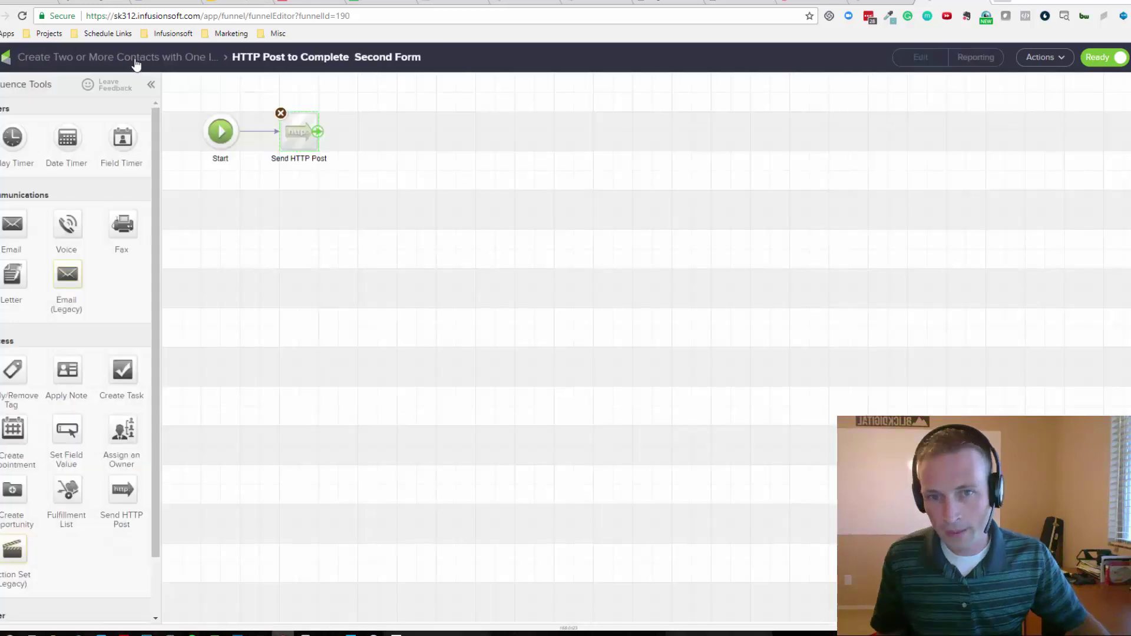
click(136, 57)
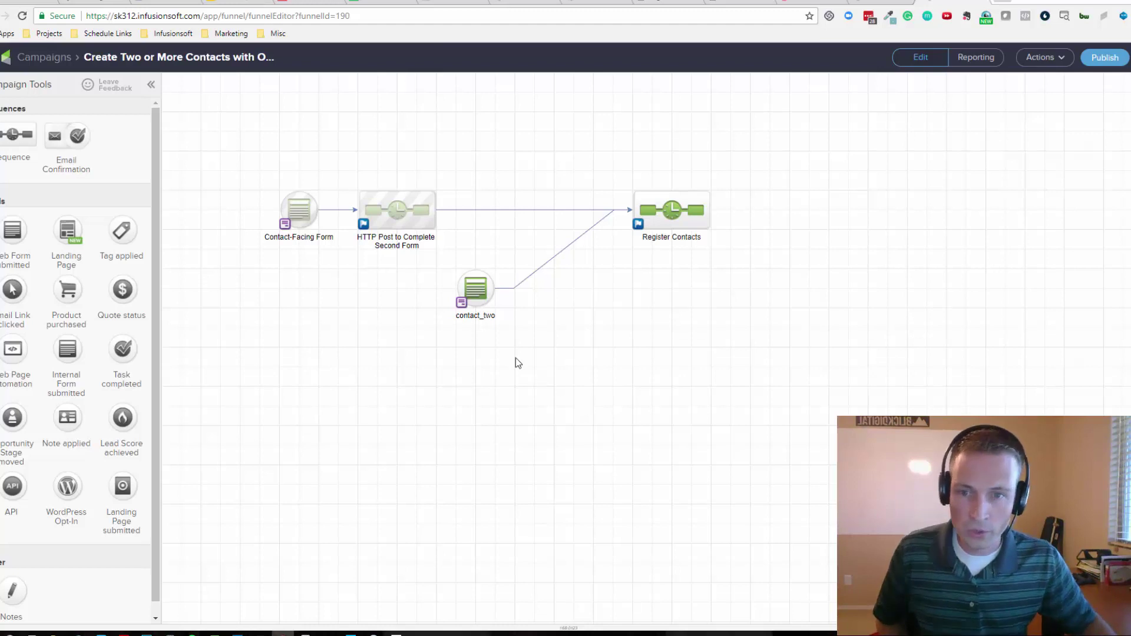
mouse_move(287, 205)
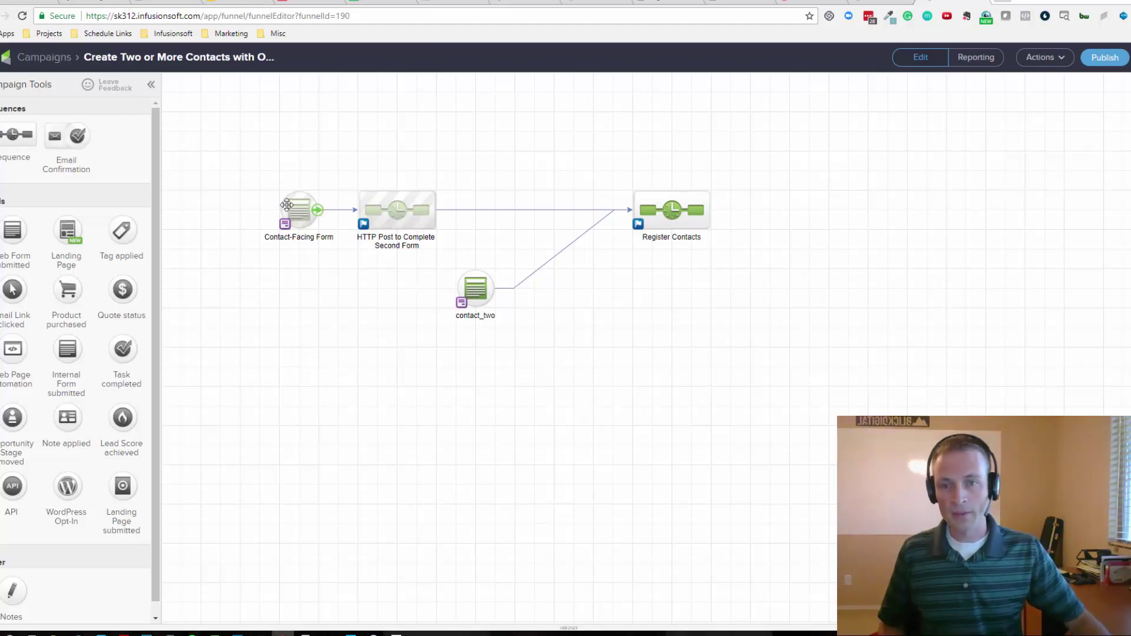
mouse_move(482, 287)
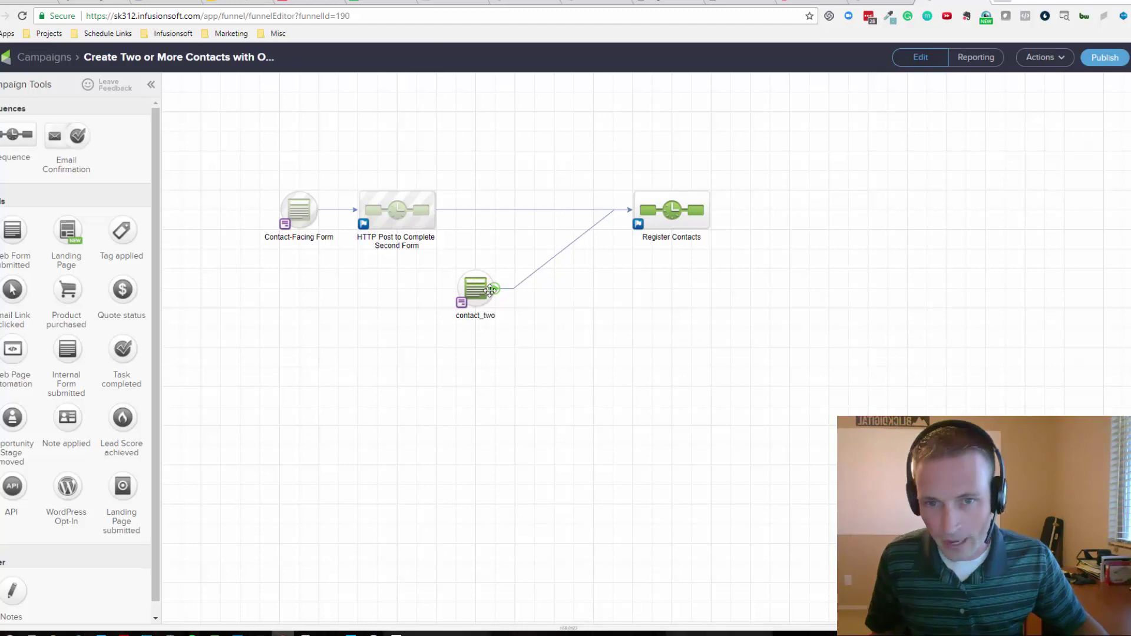
mouse_move(671, 210)
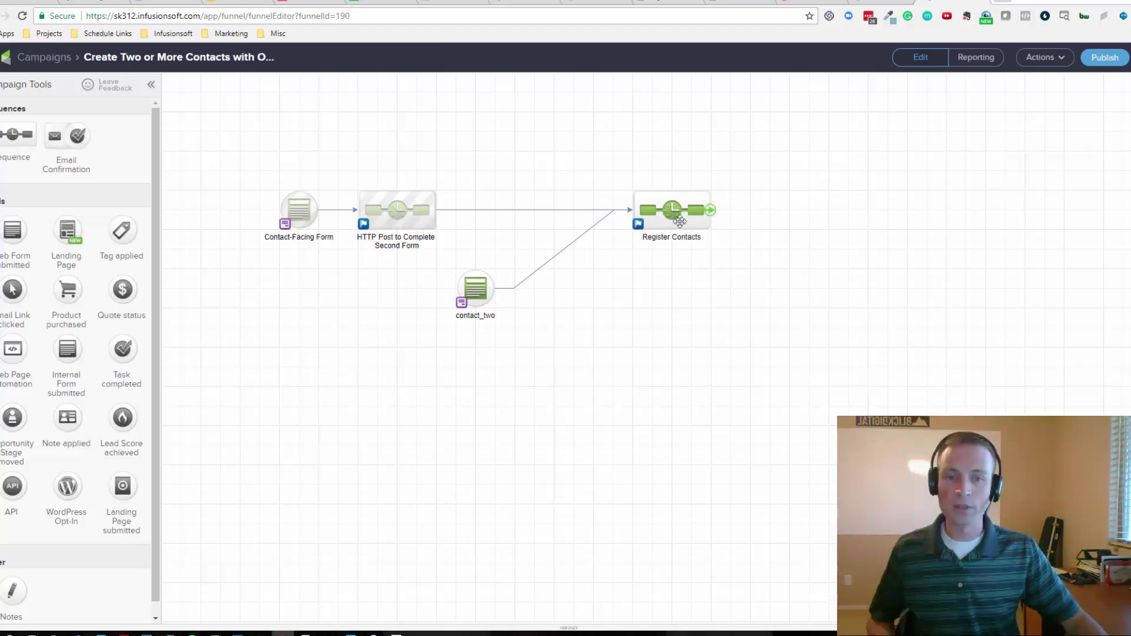
- Review the campaign reporting for unique contacts and the contacts at both forms and Register Contacts, and return to the editing view
click(962, 64)
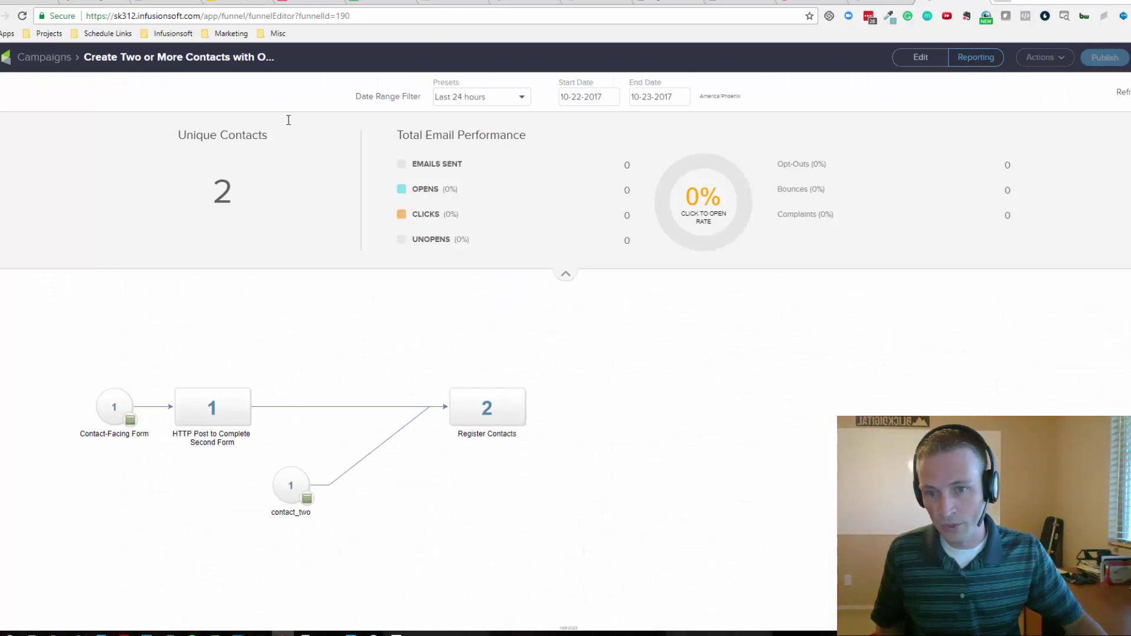
click(246, 197)
mouse_move(121, 407)
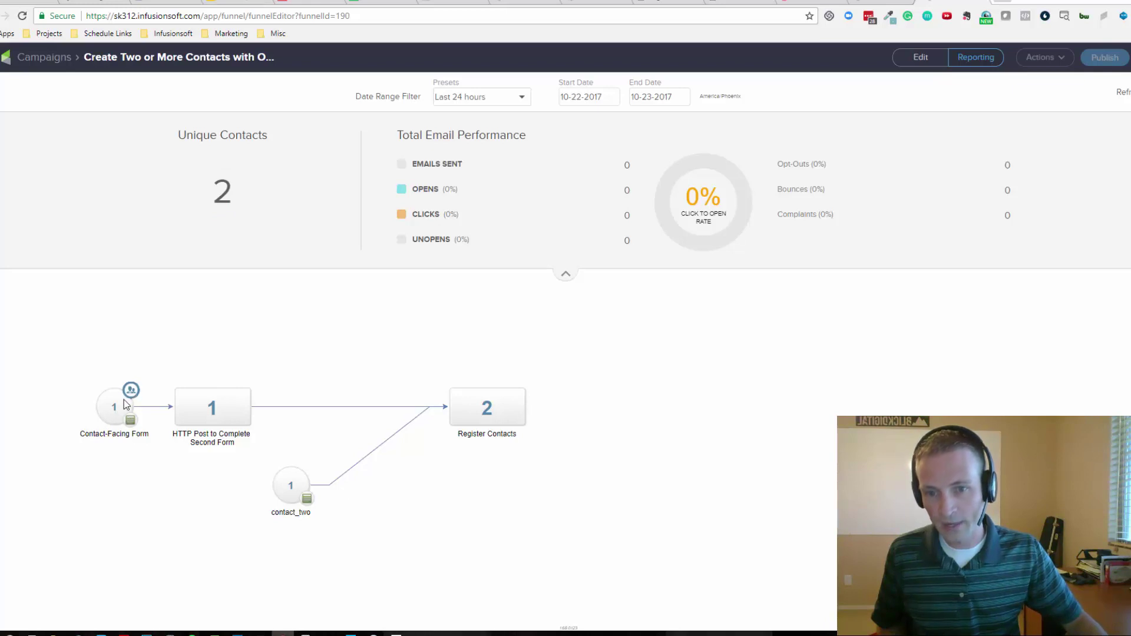
mouse_move(300, 491)
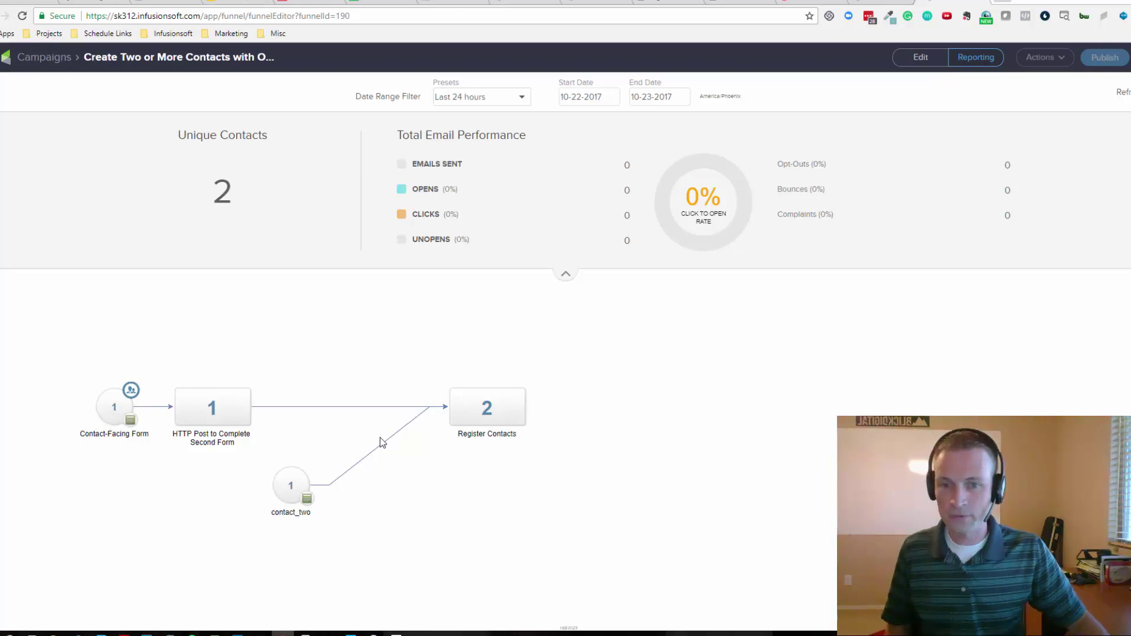
mouse_move(501, 377)
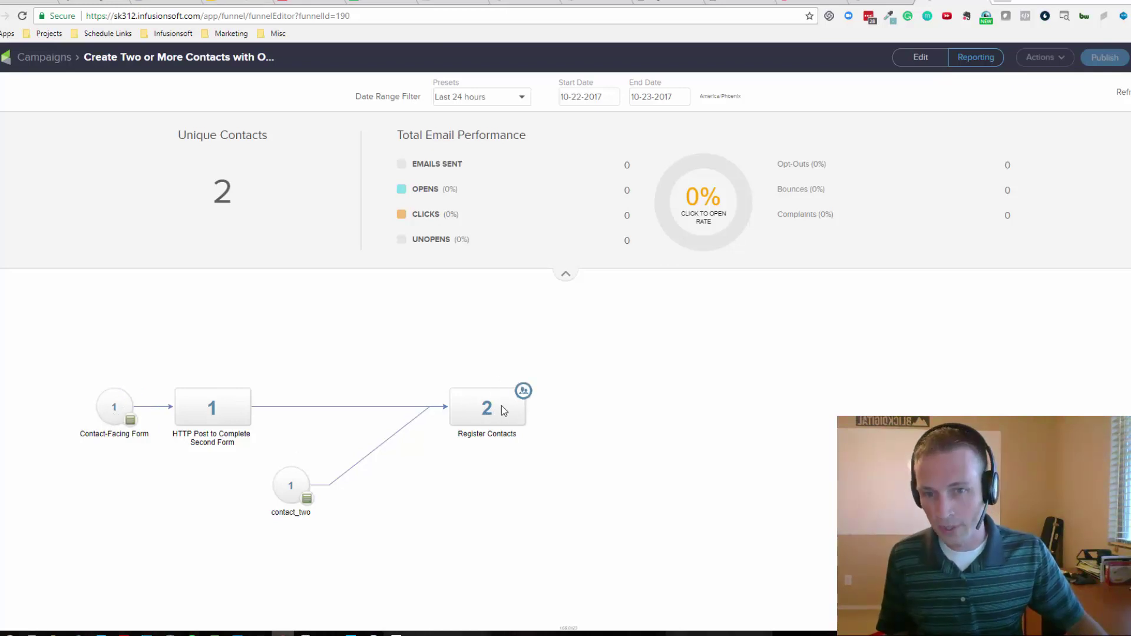
click(919, 59)
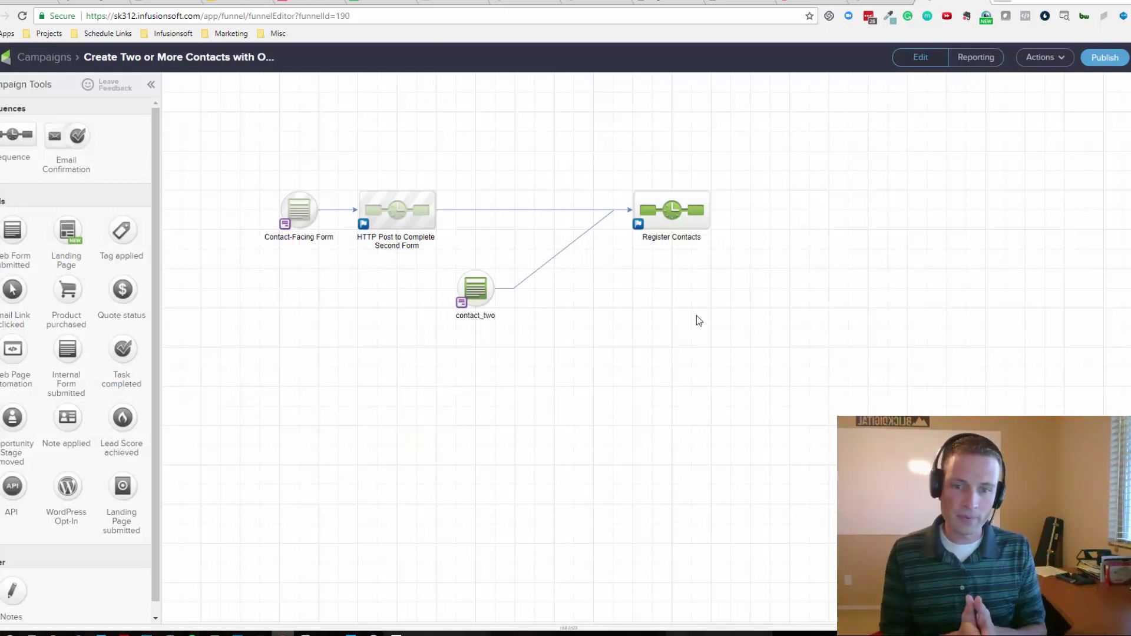